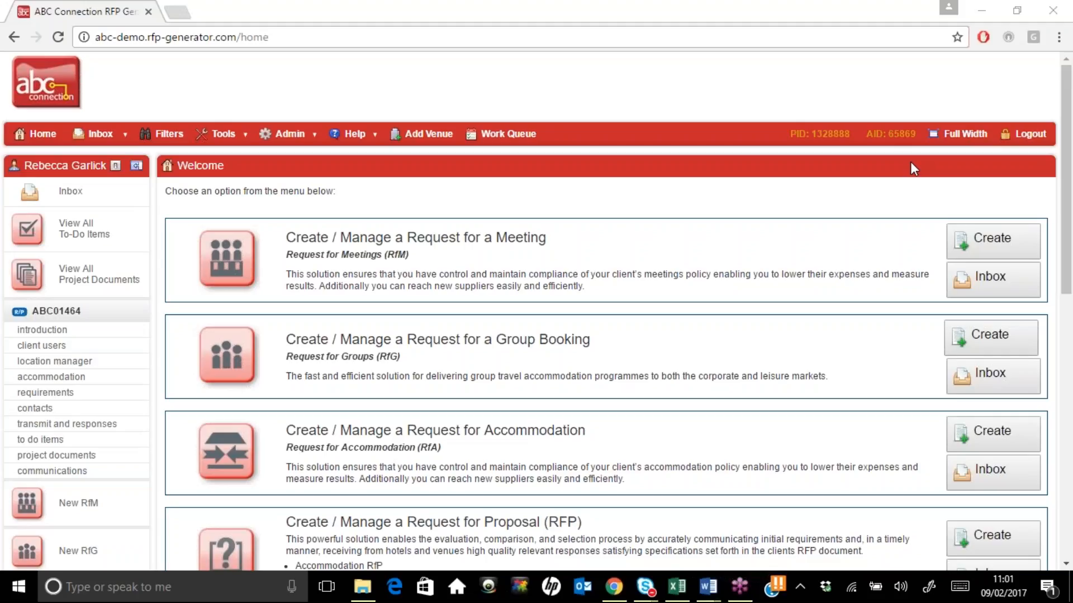
Scroll through the home page's request options and open the Admin menu
drag(1071, 270, 1068, 420)
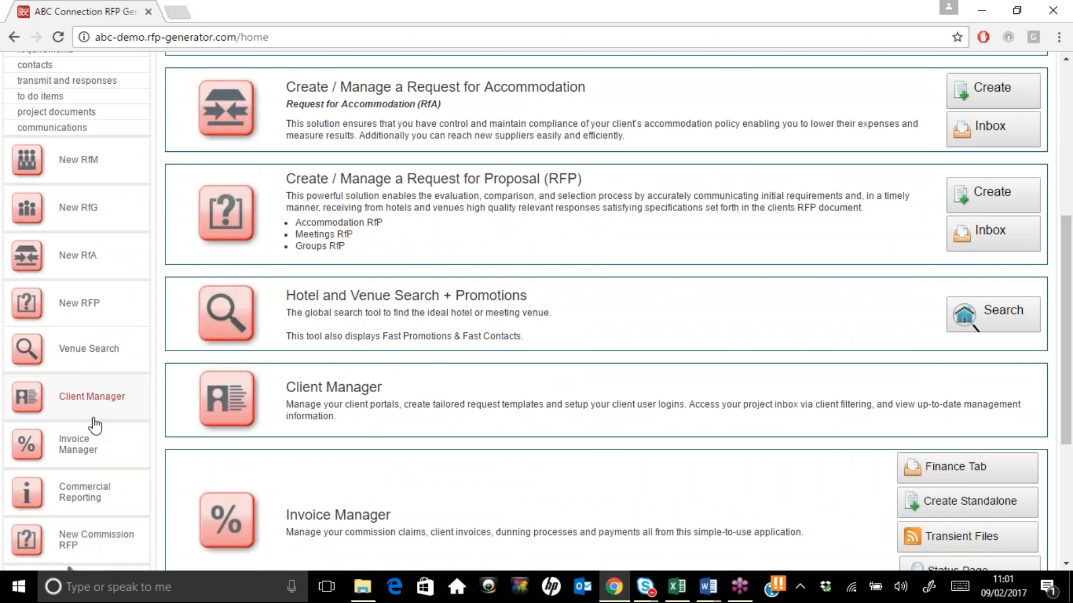
drag(1071, 343, 1071, 199)
click(297, 118)
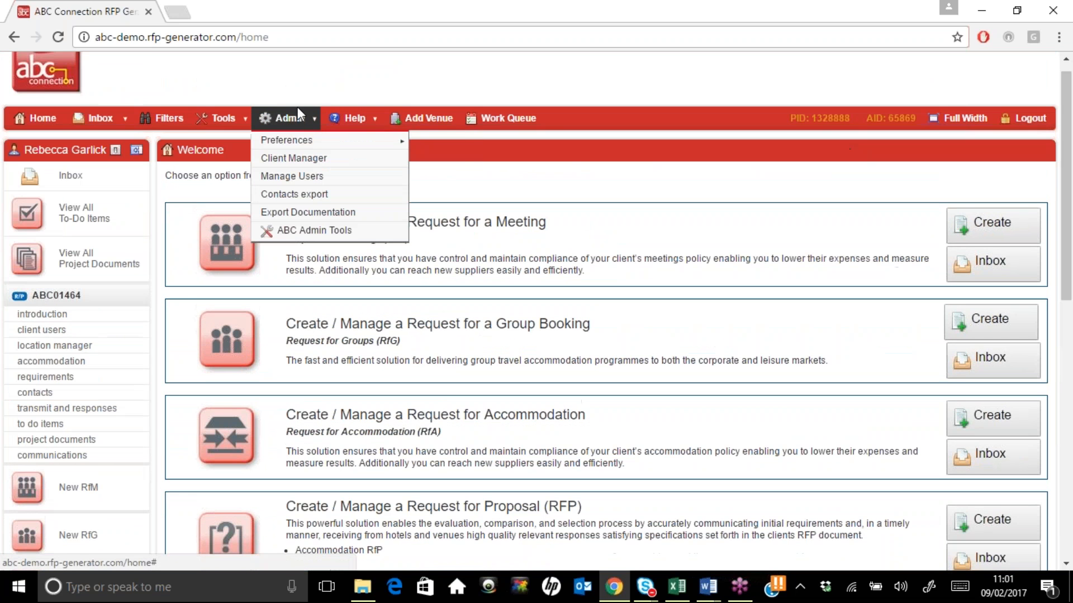
Go to Admin > Client Manager and create a new client from the 11-client list
click(304, 161)
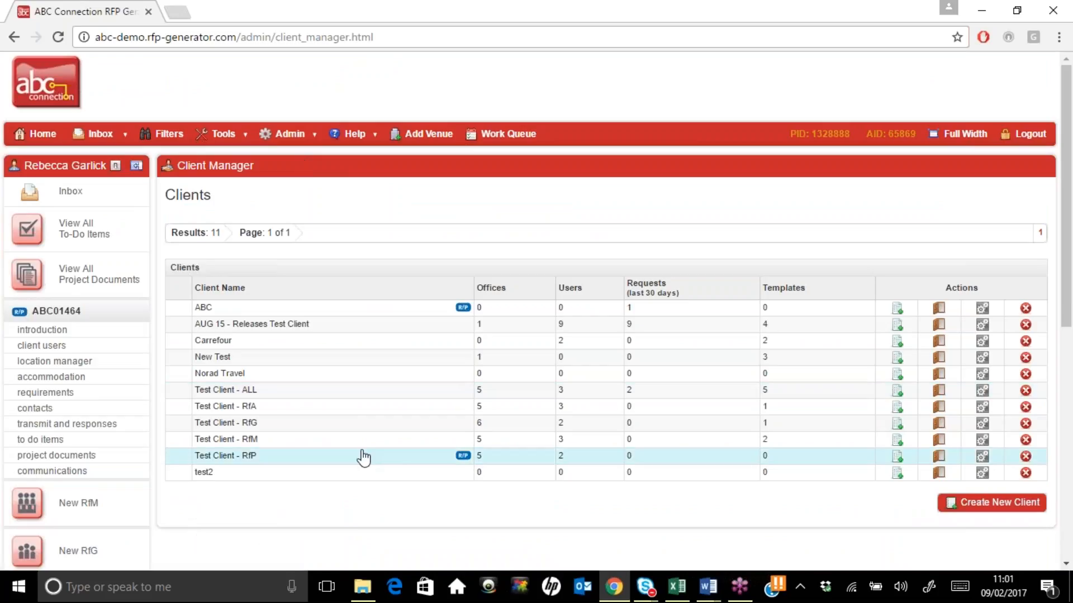
click(967, 503)
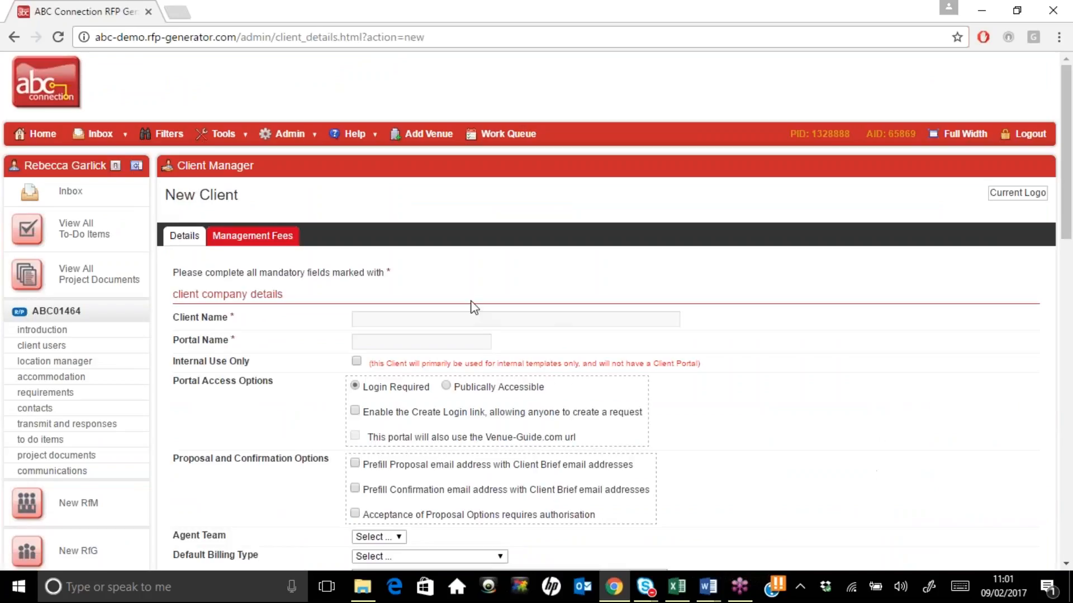
Enter 'Building a Client' as the client name so the portal name auto-fills to 'buildingaclient'
click(413, 325)
text(Building a Client)
click(391, 342)
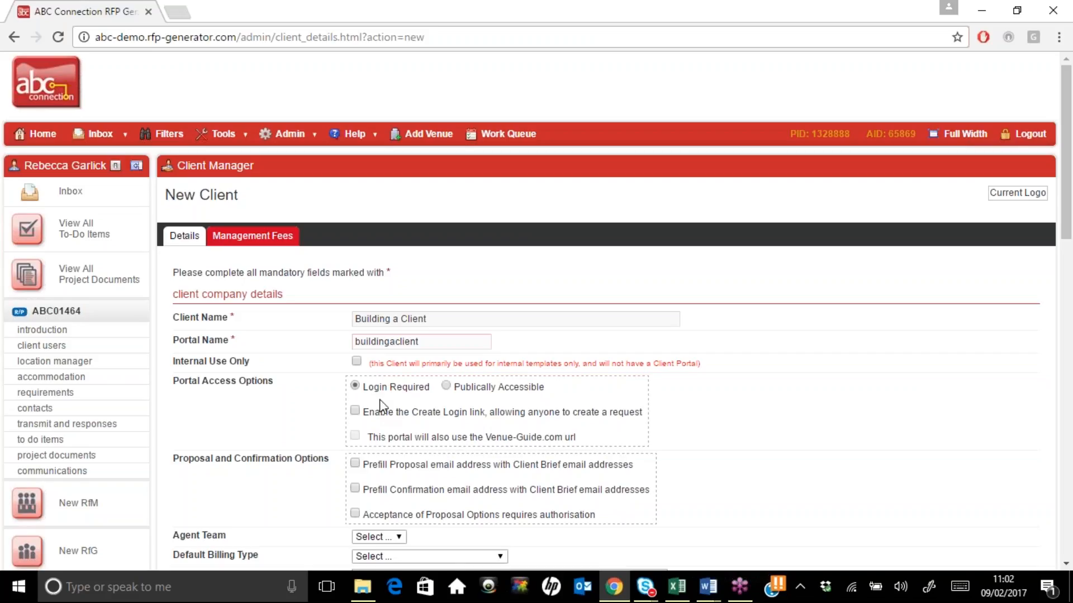
Enable prefilling of proposal and confirmation emails from the client brief email addresses
drag(364, 412, 643, 407)
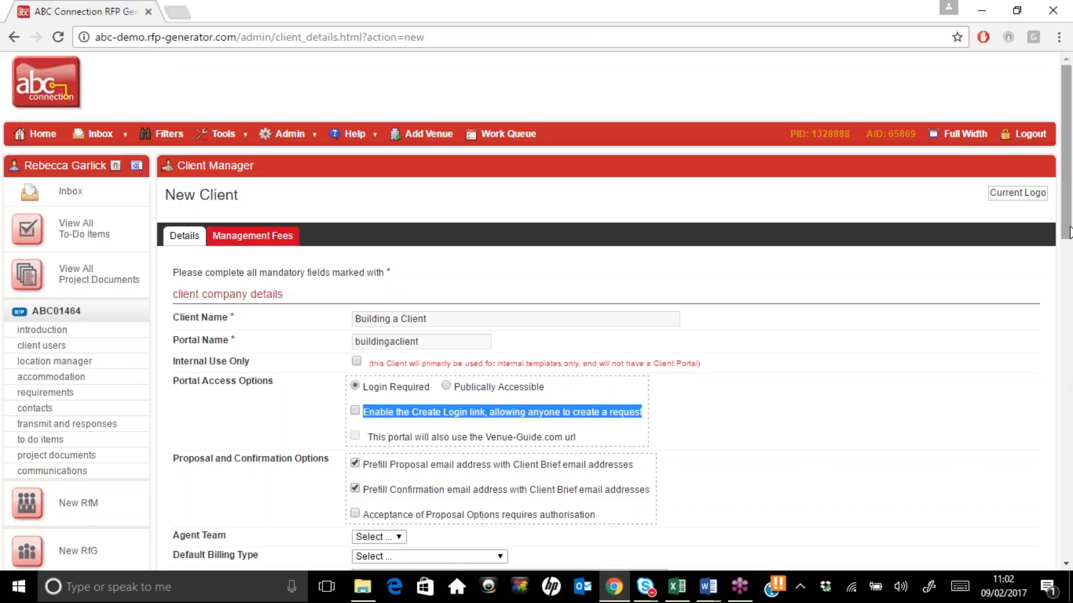
drag(1069, 236, 1069, 348)
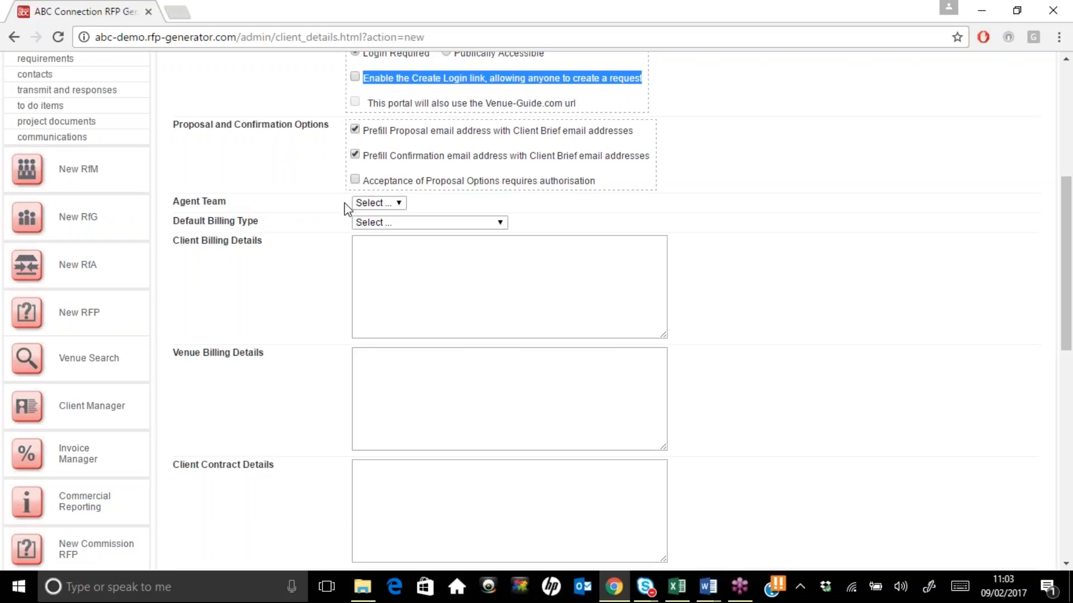
Set the default billing type to 'Billback to agent Non Deducting', leaving the agent team unchanged
click(394, 203)
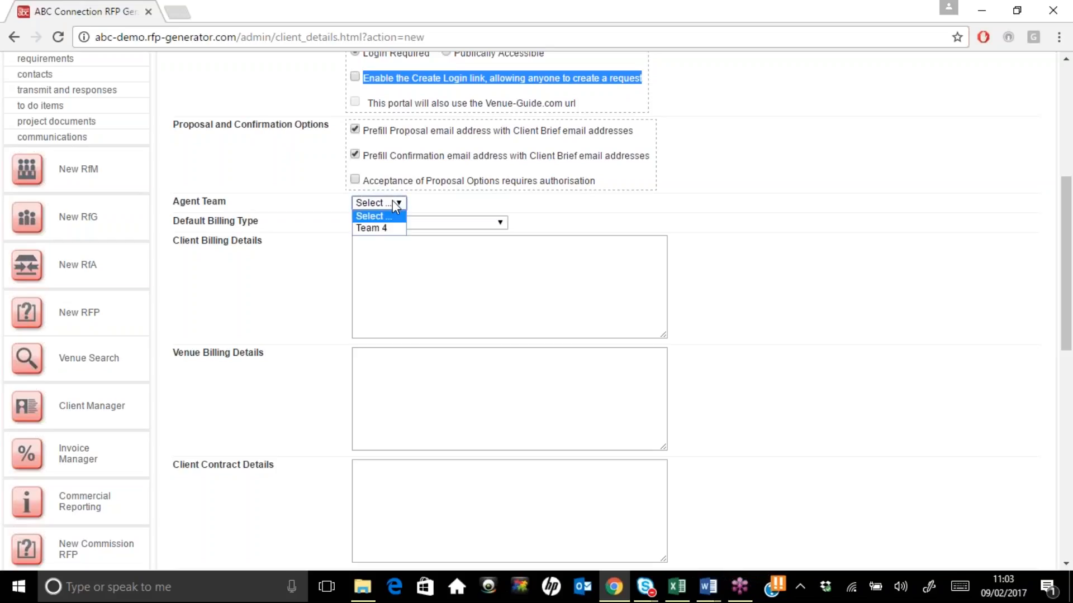
click(392, 202)
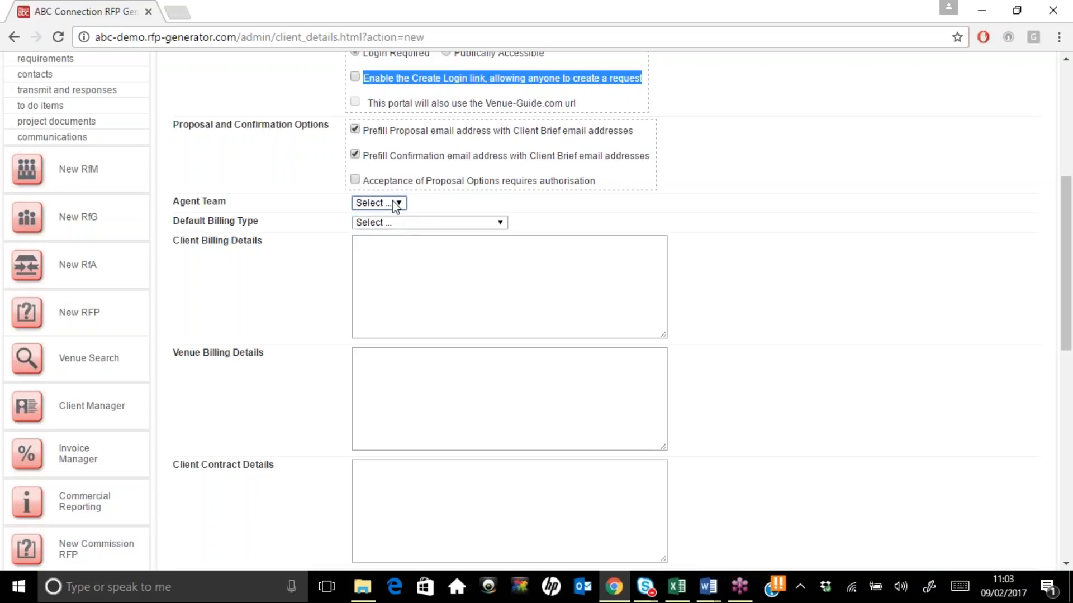
click(411, 224)
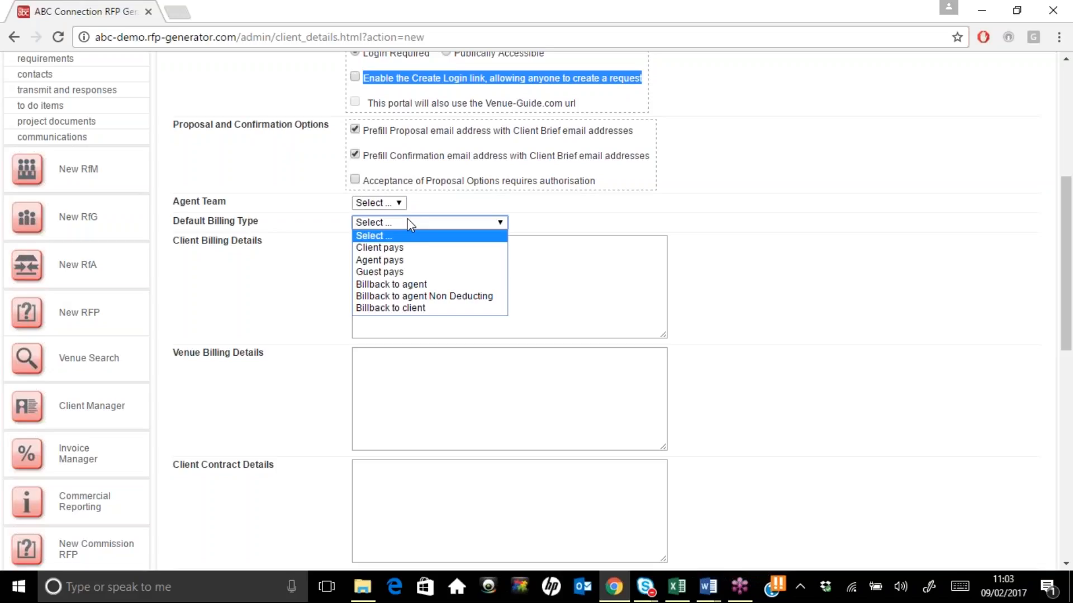
click(421, 296)
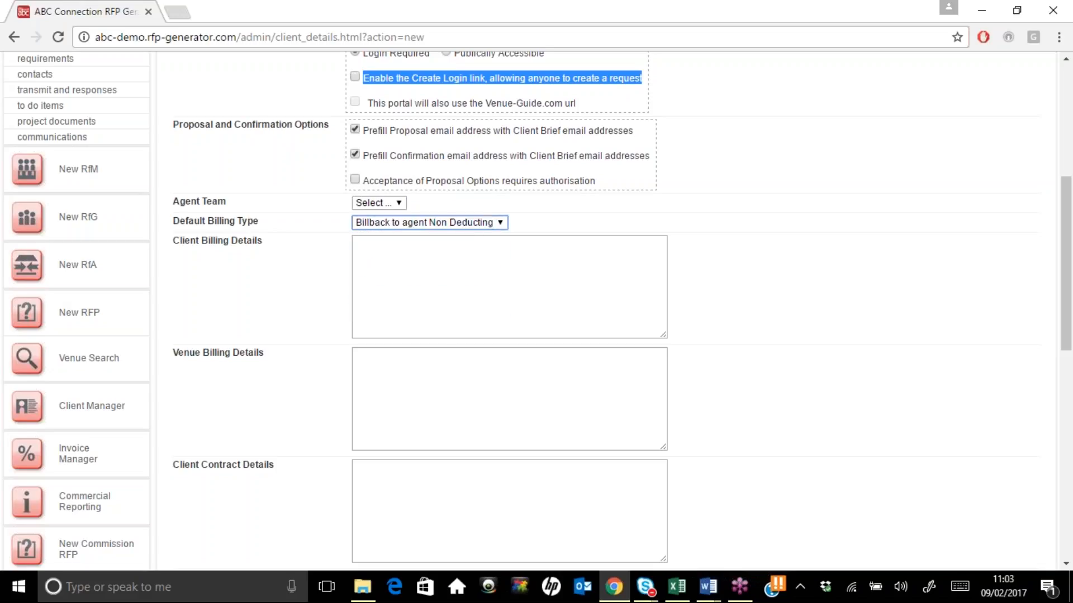
Step through the client and venue billing and contract detail fields
key(Tab)
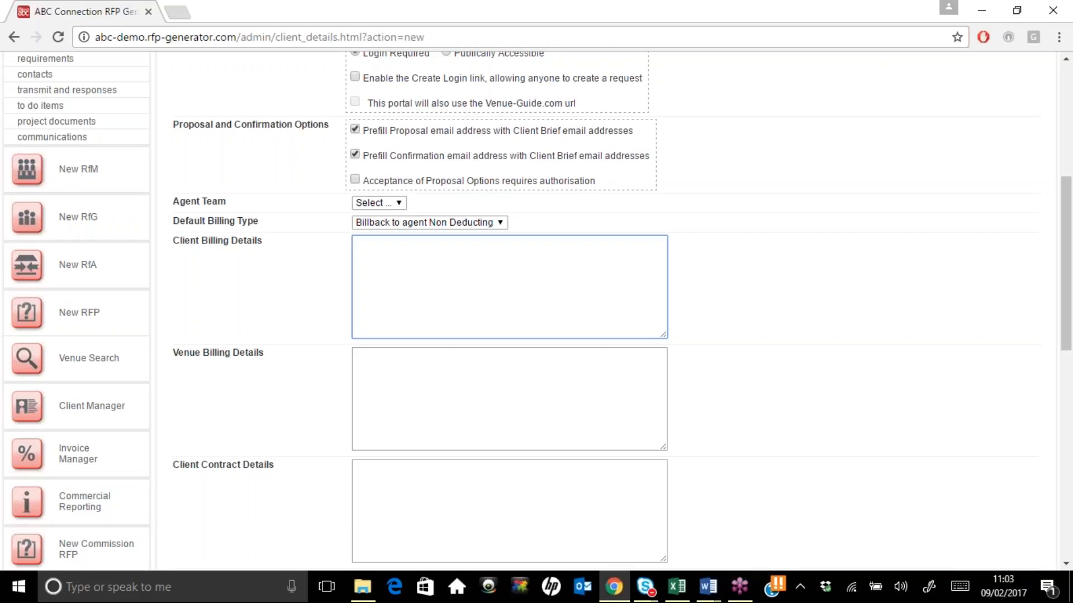
click(420, 368)
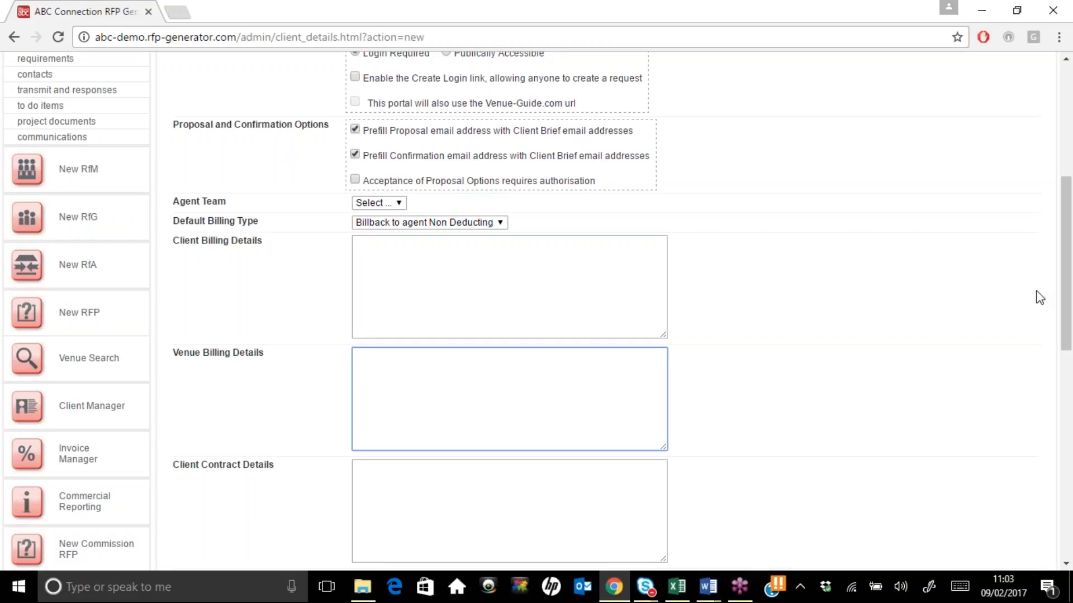
drag(1063, 326, 1029, 402)
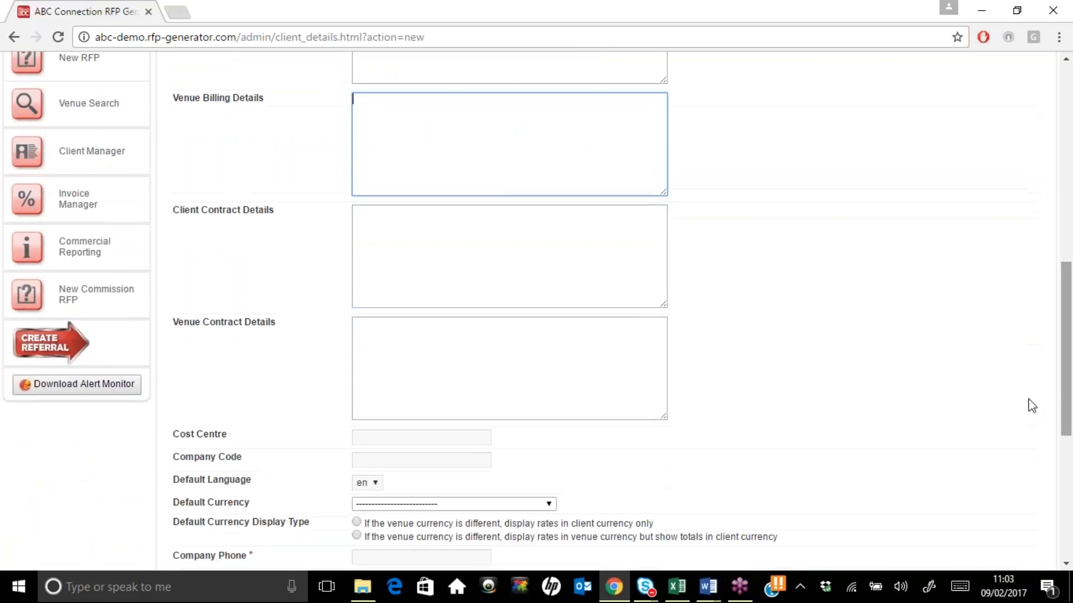
click(392, 234)
click(391, 372)
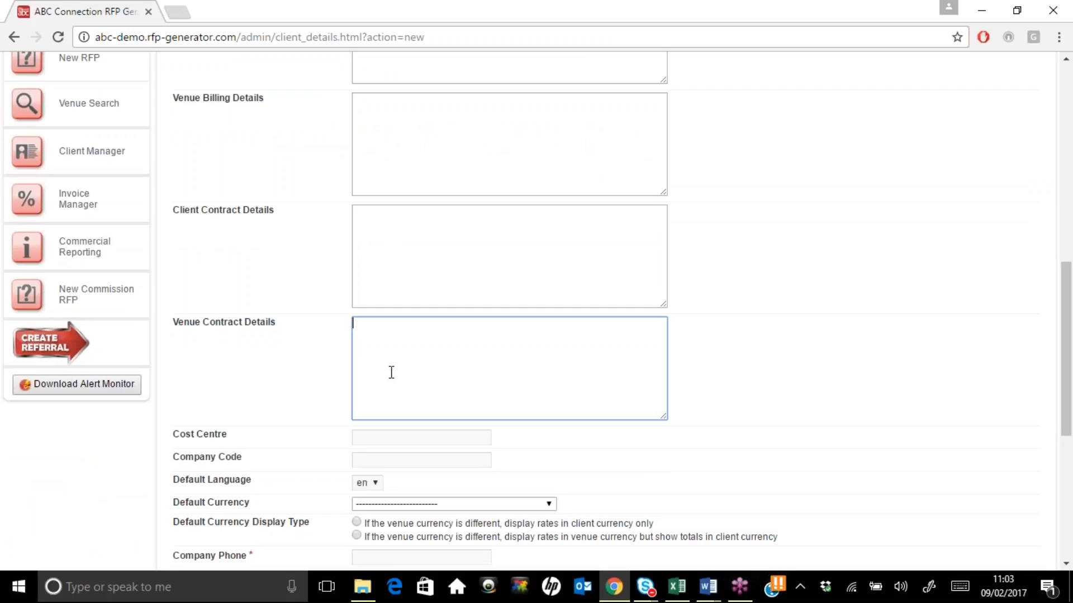
drag(1067, 377, 1069, 426)
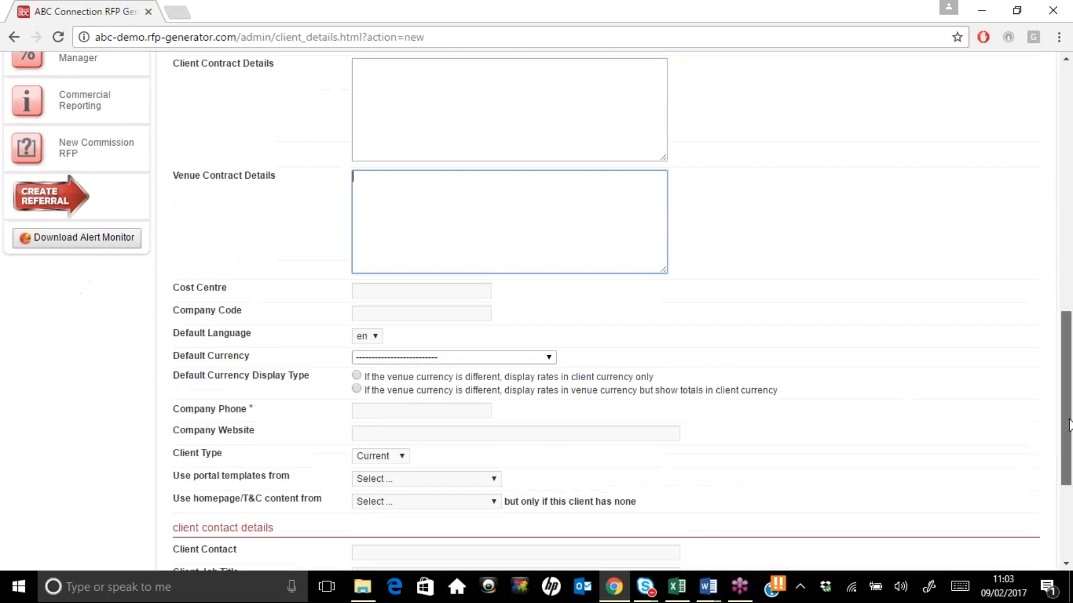
Make GBP British Pound Sterling the default currency and show venue-currency rates with client-currency totals
click(532, 359)
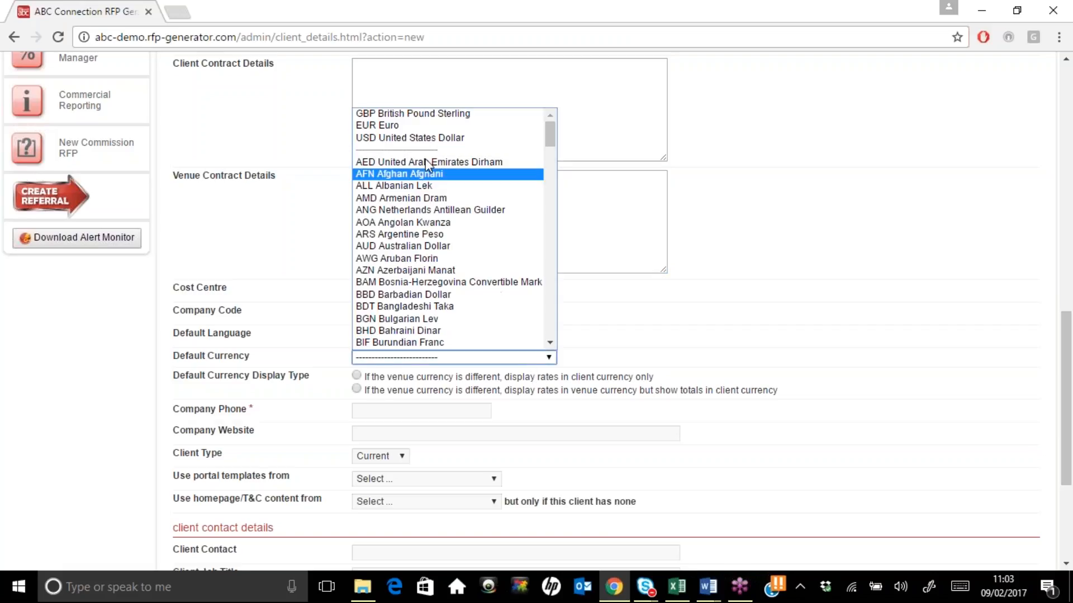
click(416, 110)
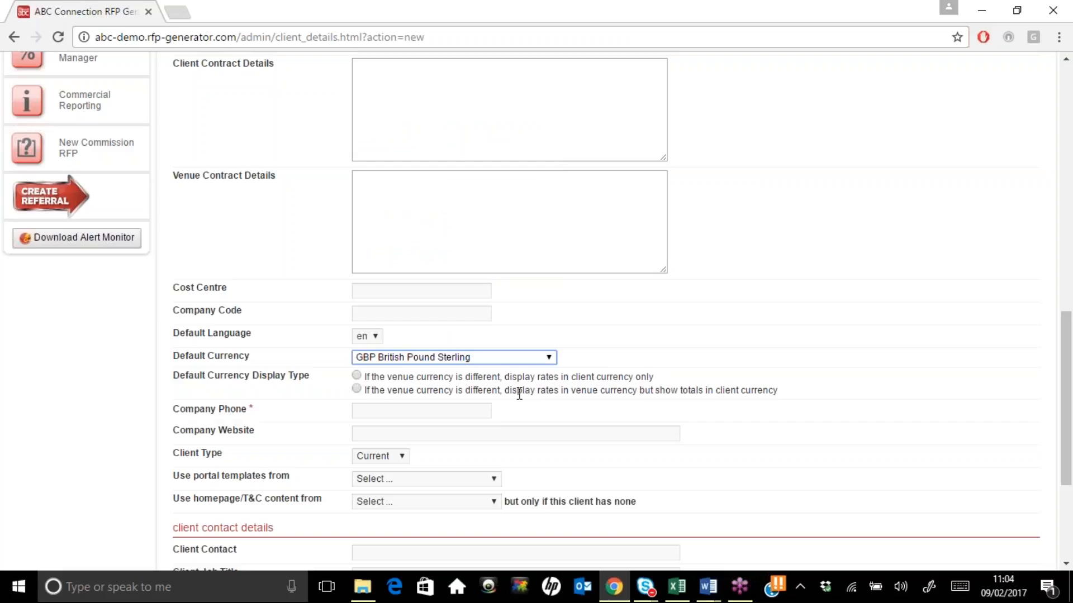
click(357, 390)
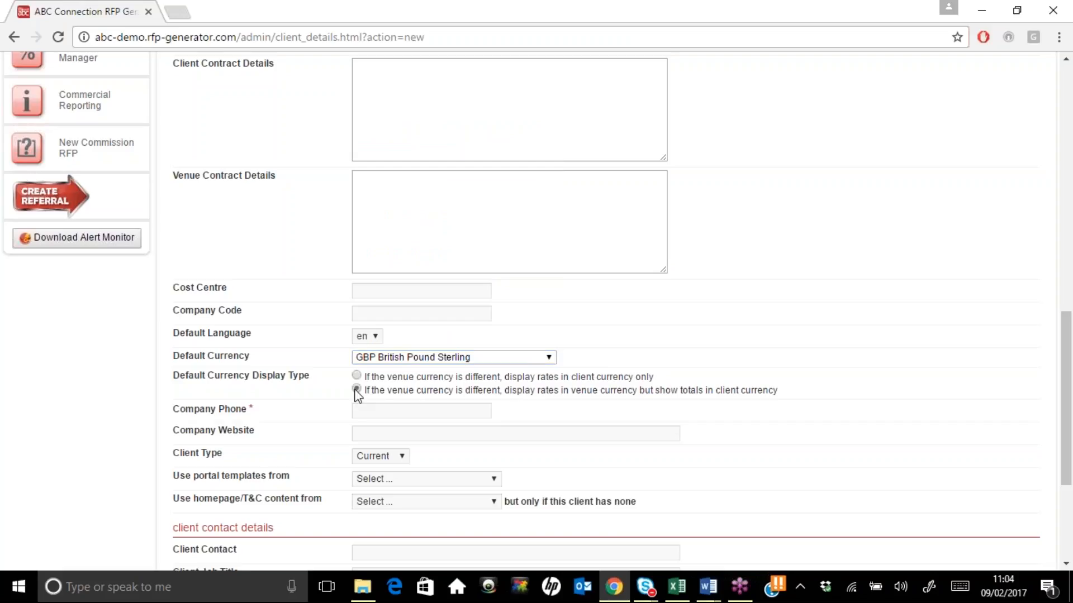
Enter the company phone number, accepting the matching suggested entry
click(365, 410)
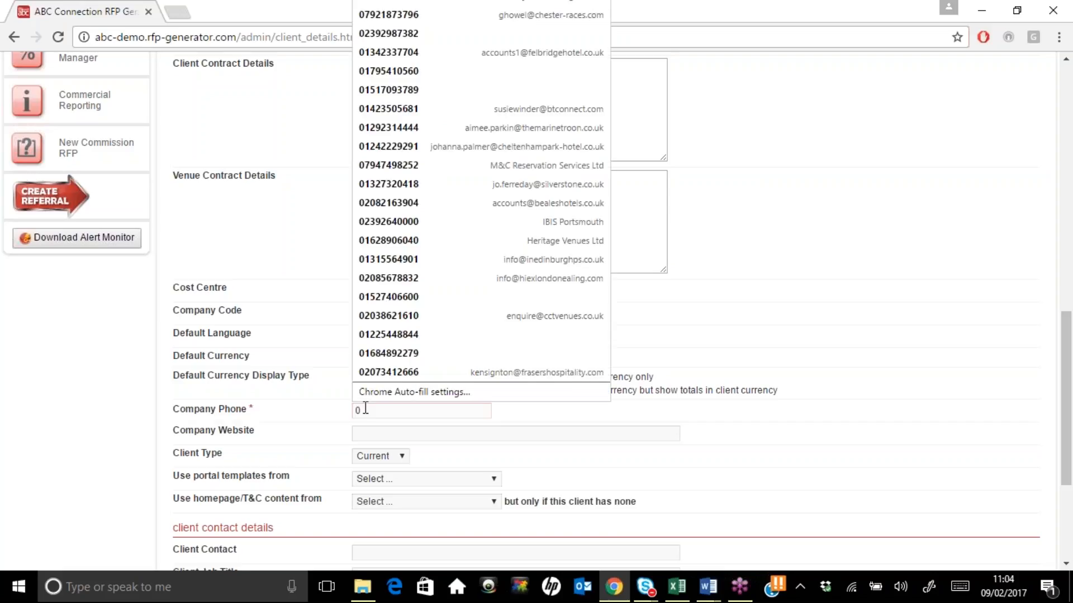
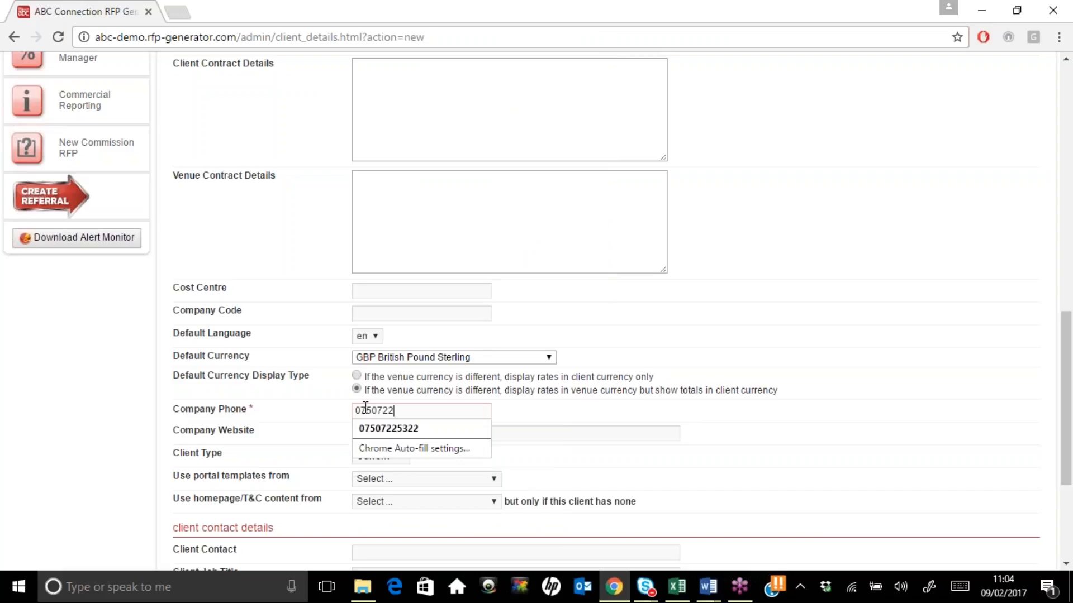
key(Down)
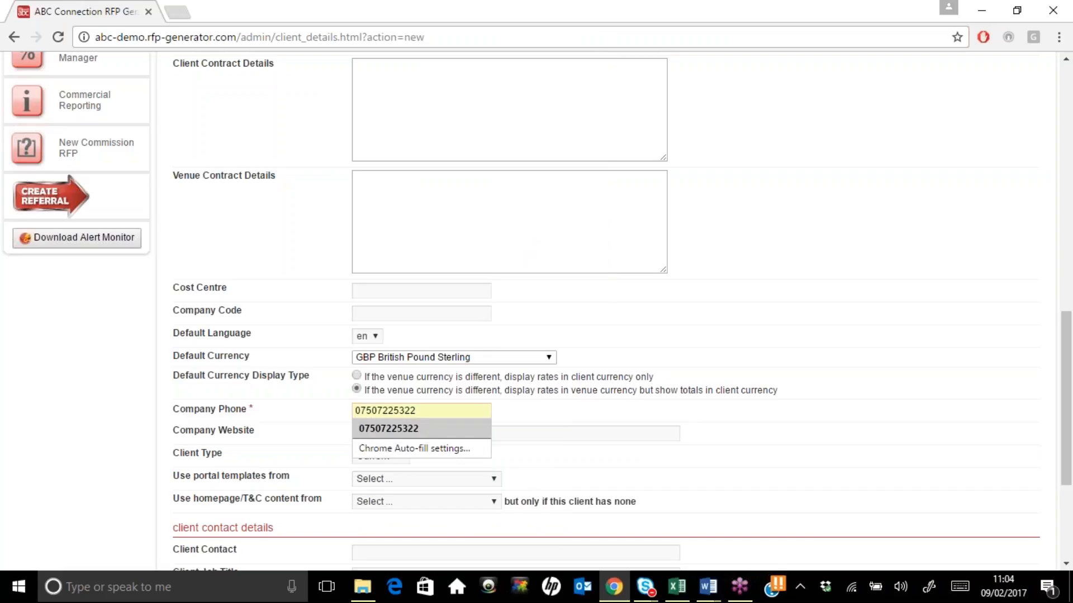
key(Return)
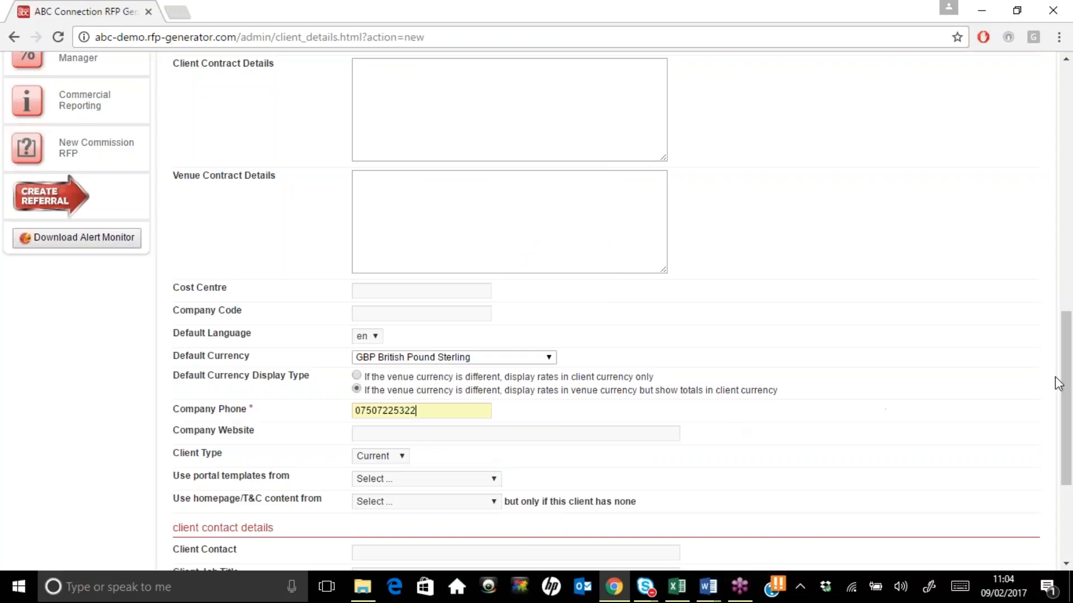
scroll(1070, 384, down, 3)
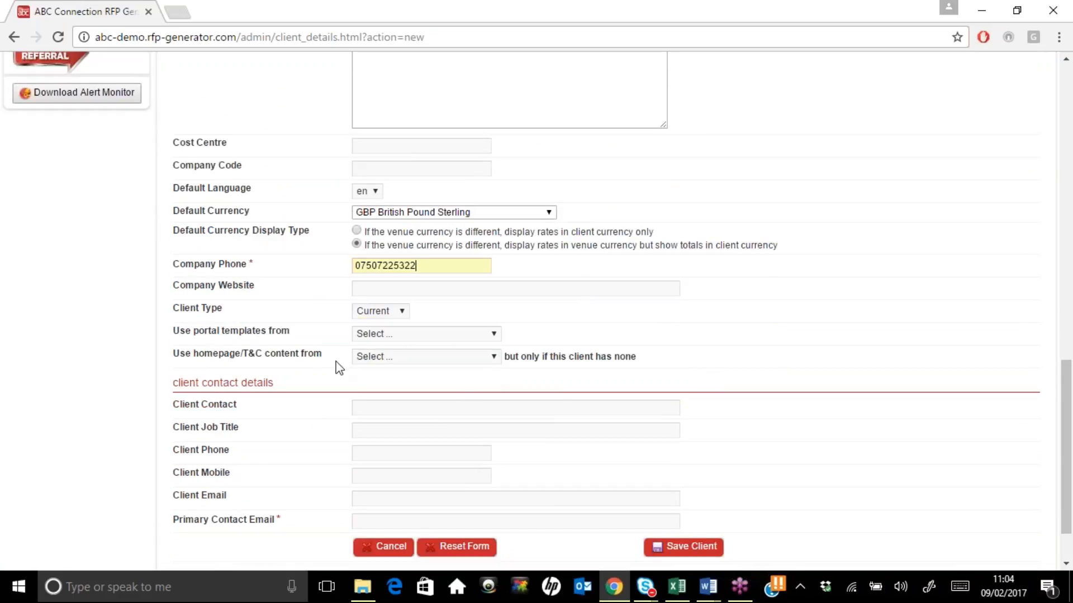
Fill the primary contact email from an autofill suggestion and save the new client
click(453, 336)
click(453, 335)
click(379, 520)
click(379, 520)
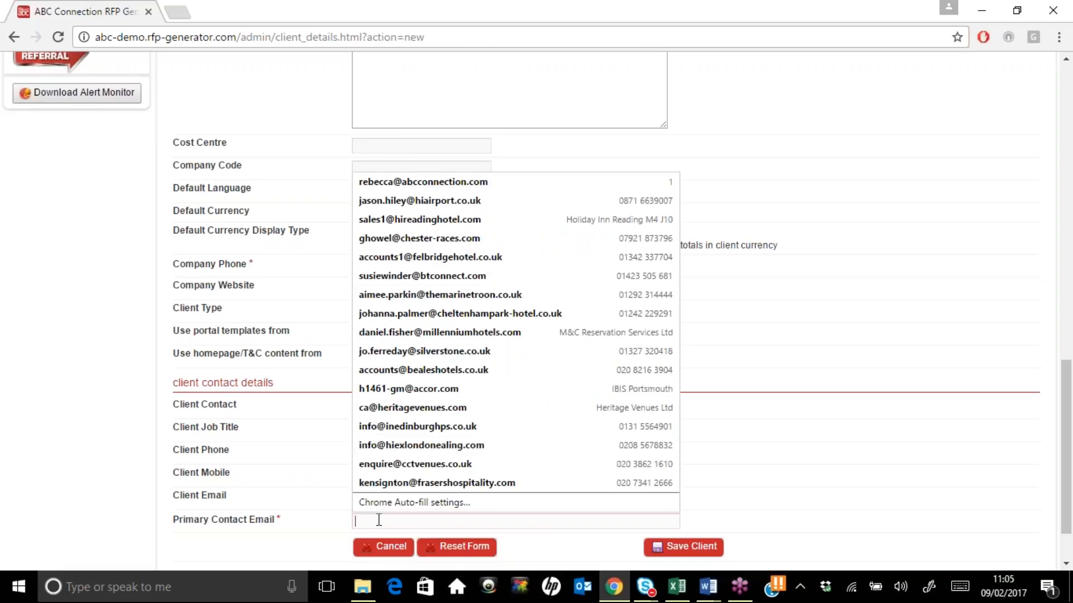
click(414, 187)
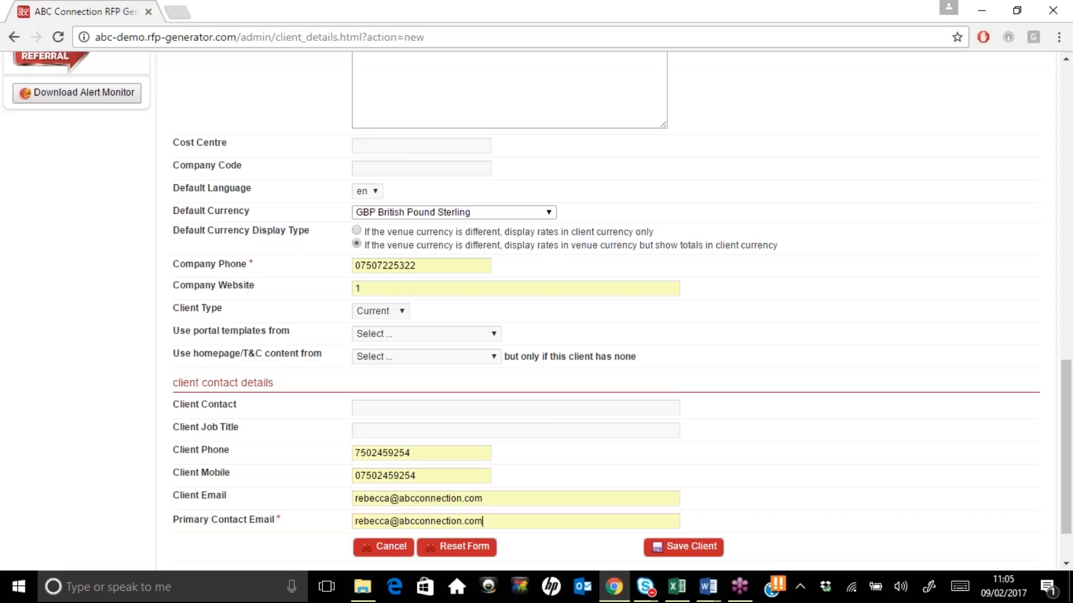
click(702, 550)
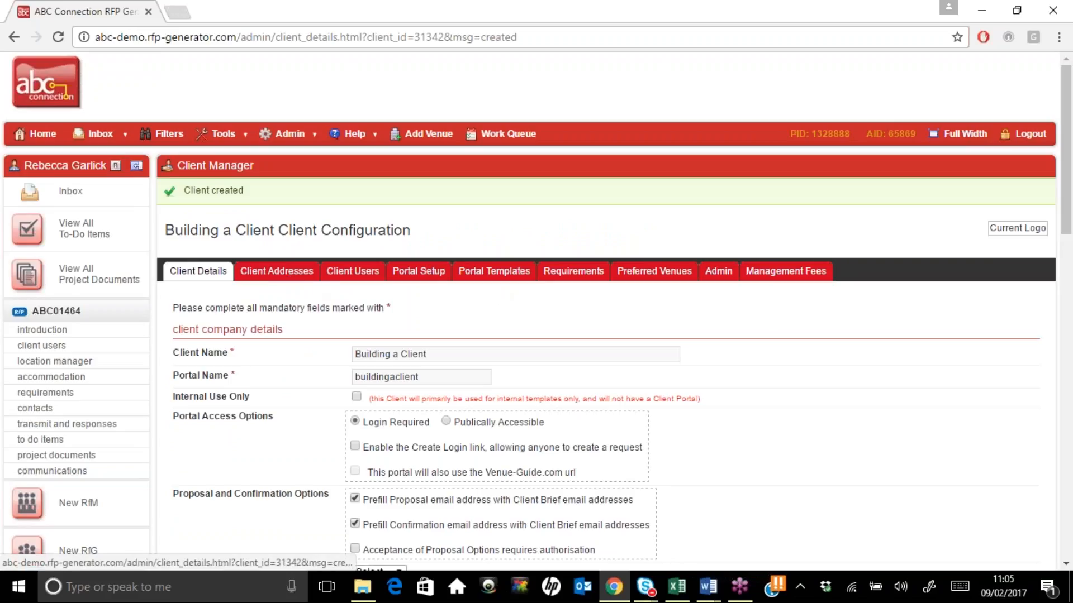
Download the address CSV template from the client's Client Addresses tab
click(304, 275)
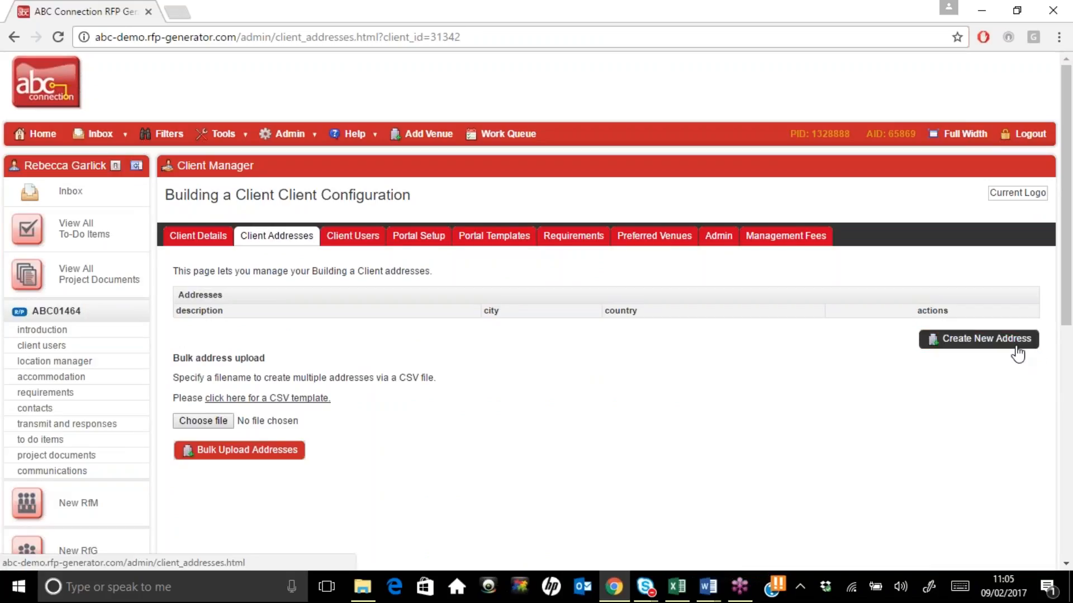
click(294, 397)
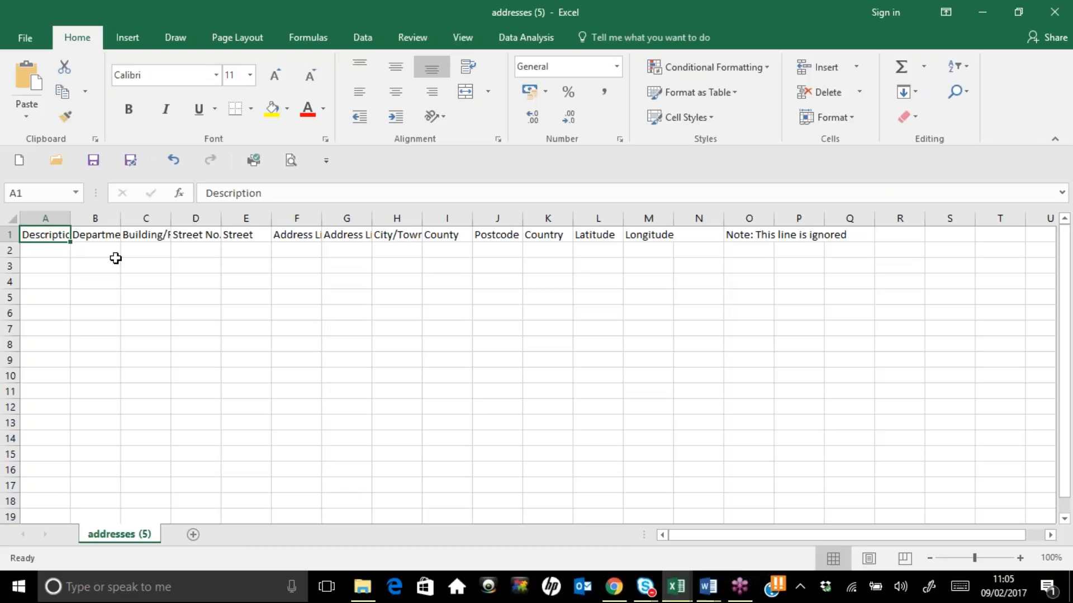
Autofit column A of the address template, check its rows, and close it without saving
double_click(68, 216)
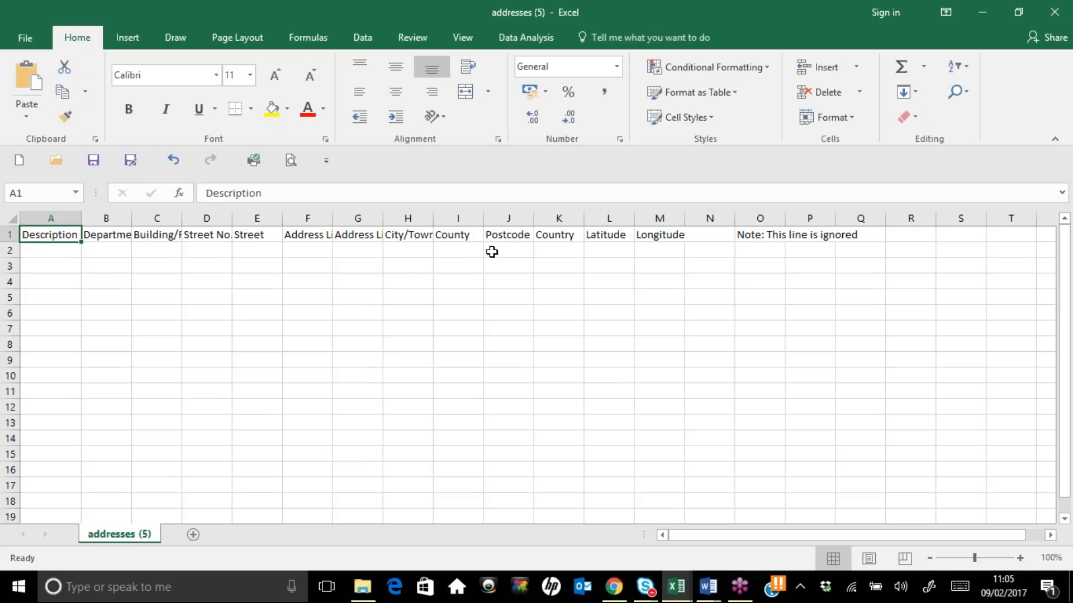
click(564, 252)
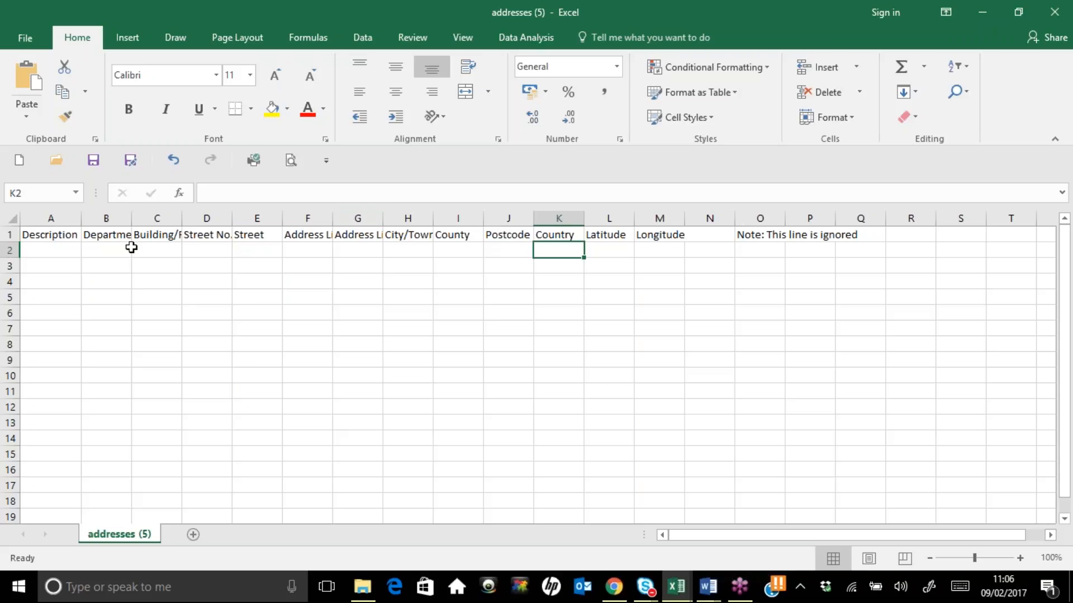
click(69, 249)
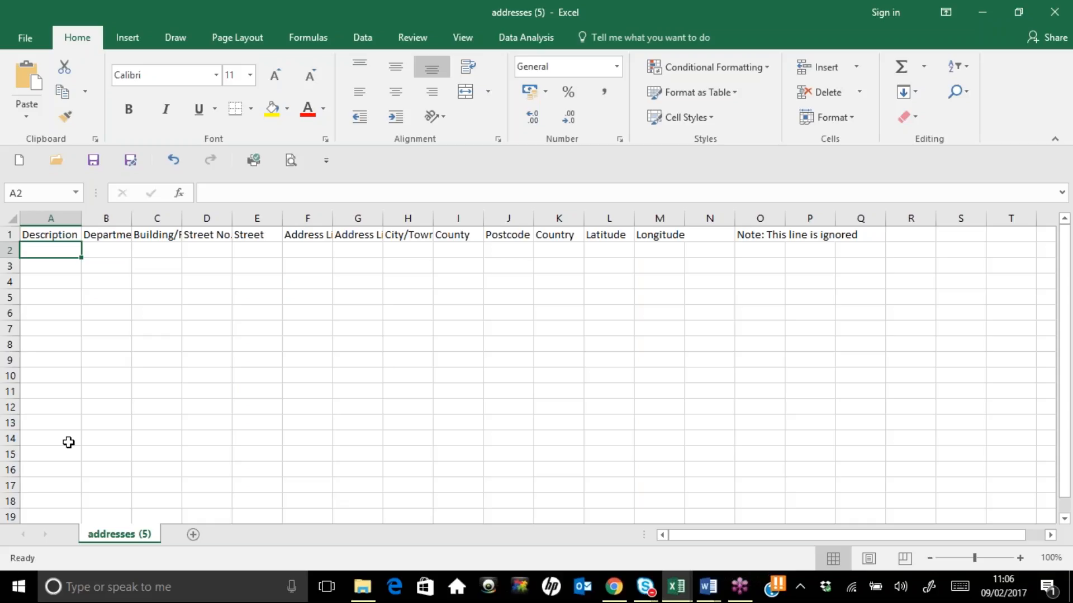
click(1058, 10)
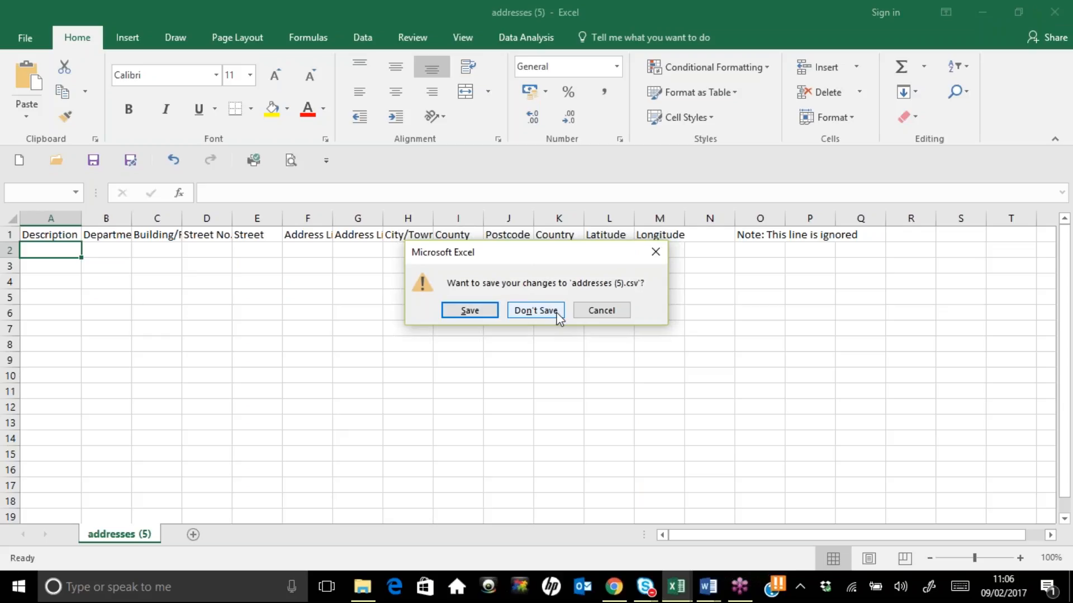
click(557, 313)
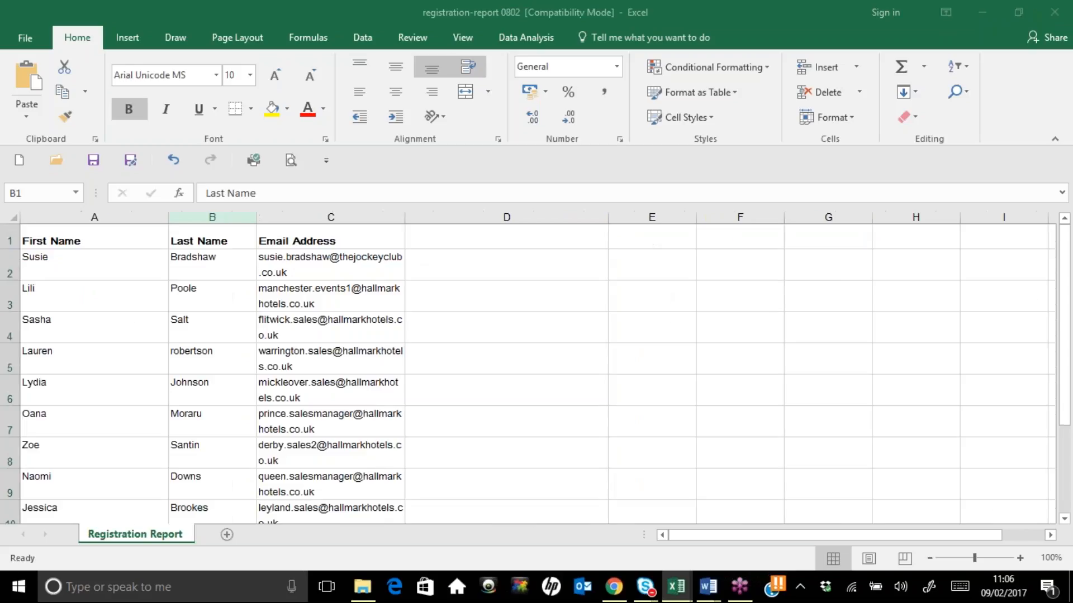
Return to the Client Addresses page and cancel the CSV upload file picker
click(980, 11)
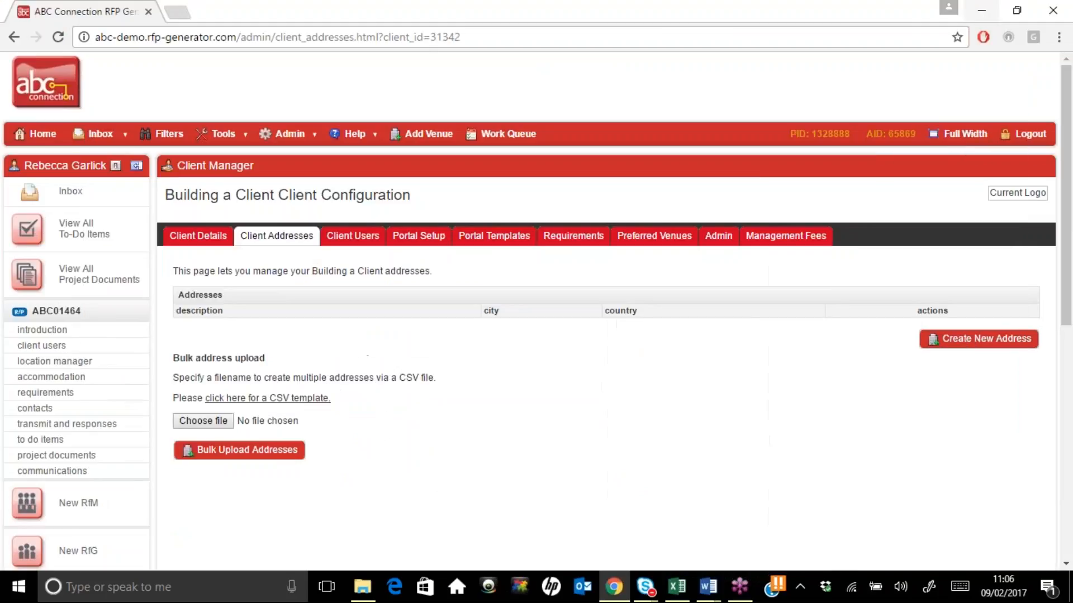
click(209, 426)
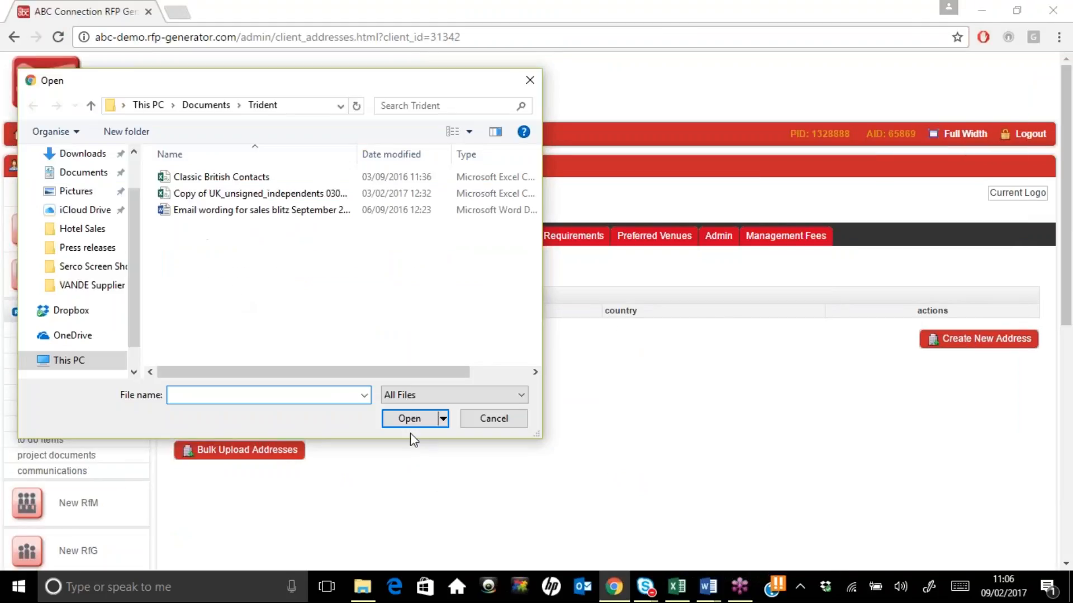
click(468, 420)
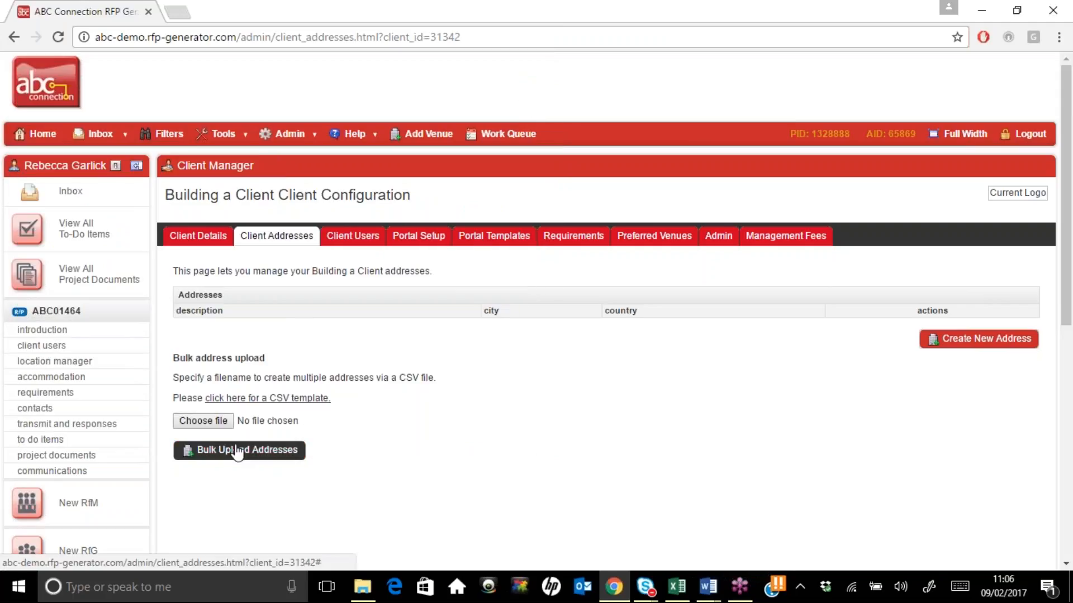
Open a new address form, scroll through it, and cancel without saving
click(990, 344)
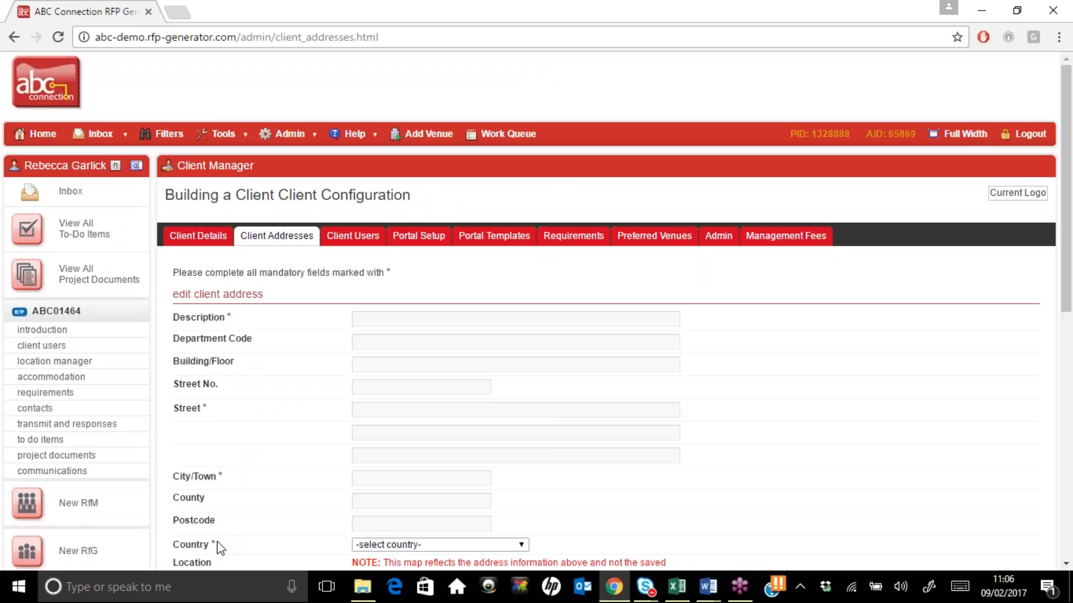
drag(1067, 287, 1068, 452)
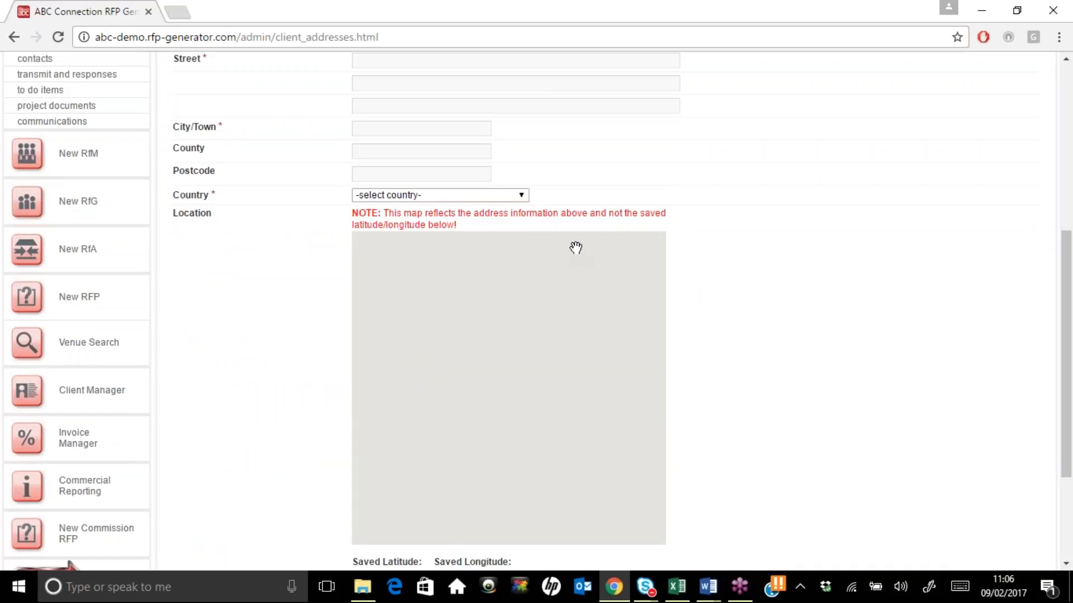
drag(1071, 366, 1071, 445)
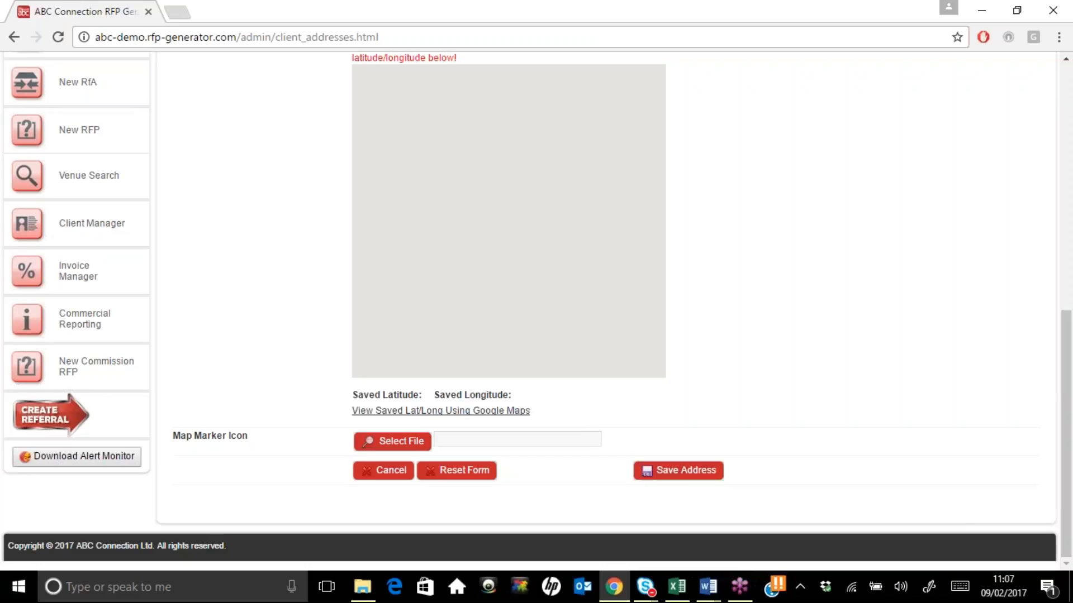
click(383, 470)
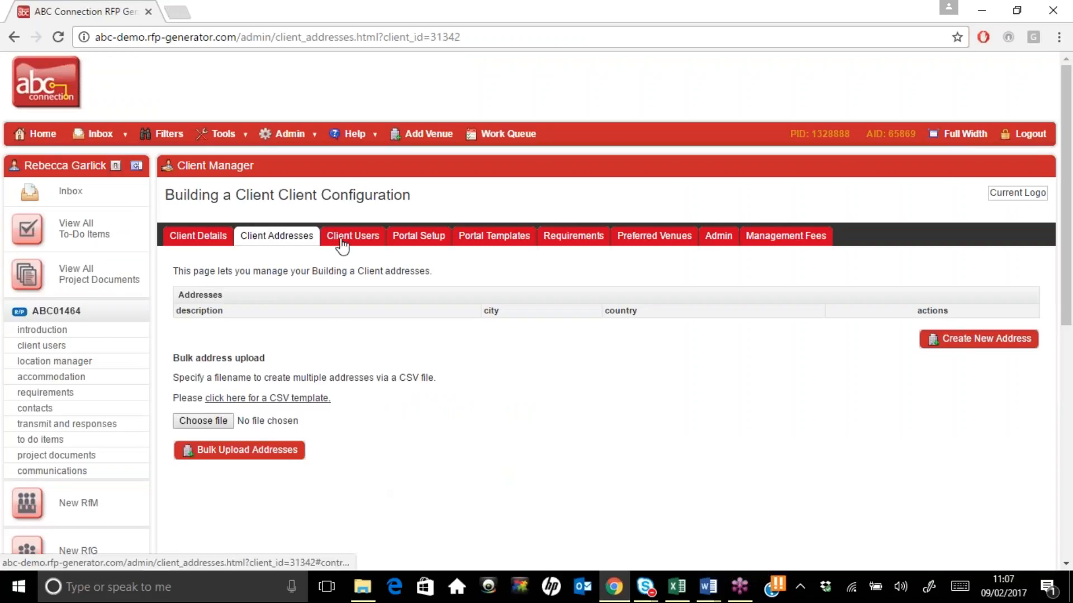
On Client Users, preview the new-user form's Cost Centre options, then cancel without adding a user
click(342, 238)
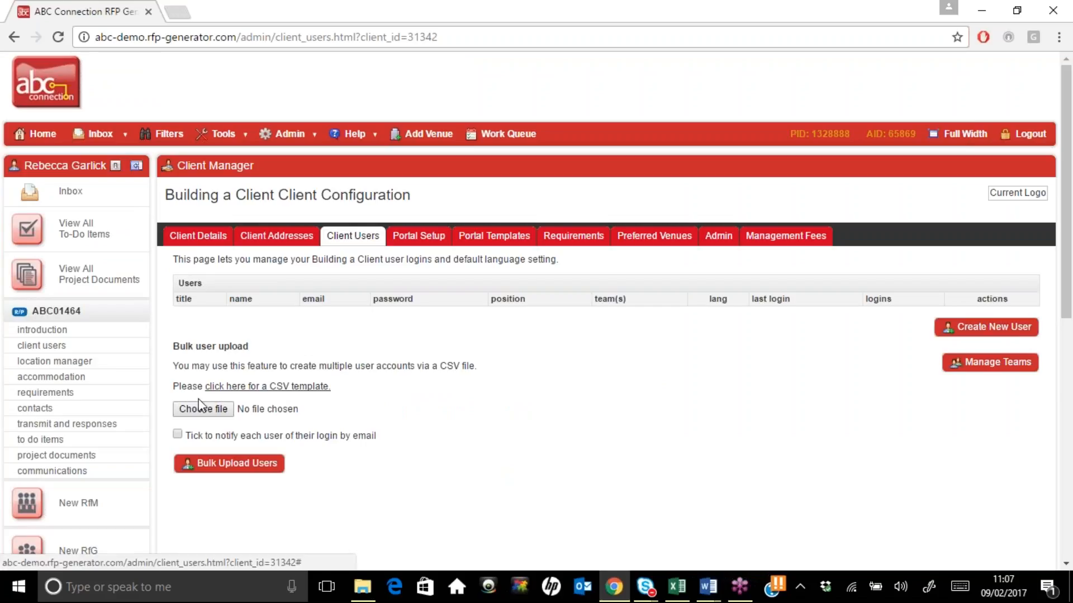
click(1012, 336)
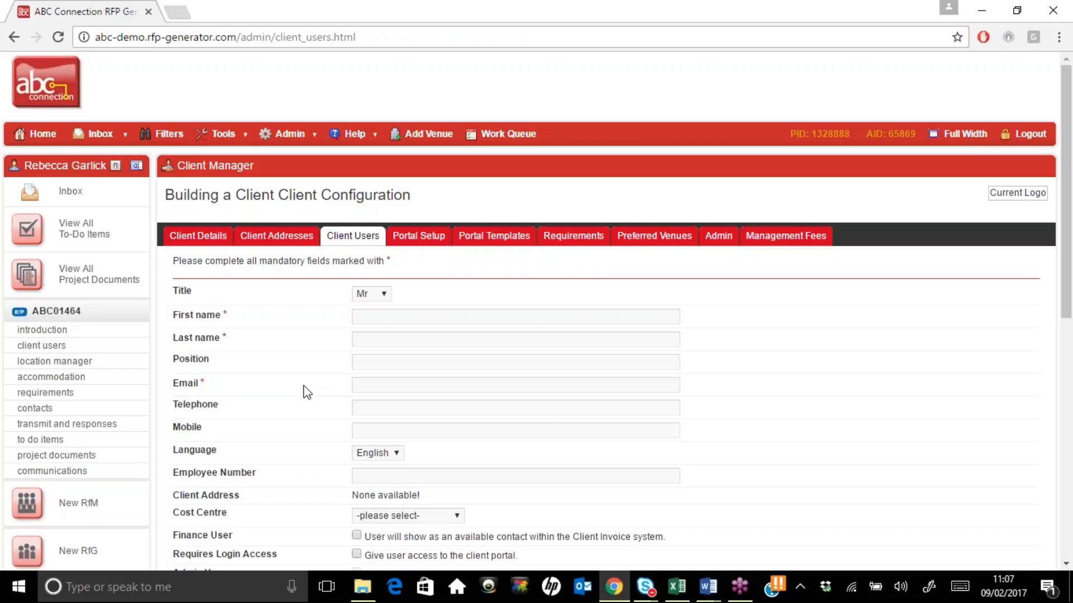
scroll(1070, 366, down, 1)
scroll(1070, 366, down, 2)
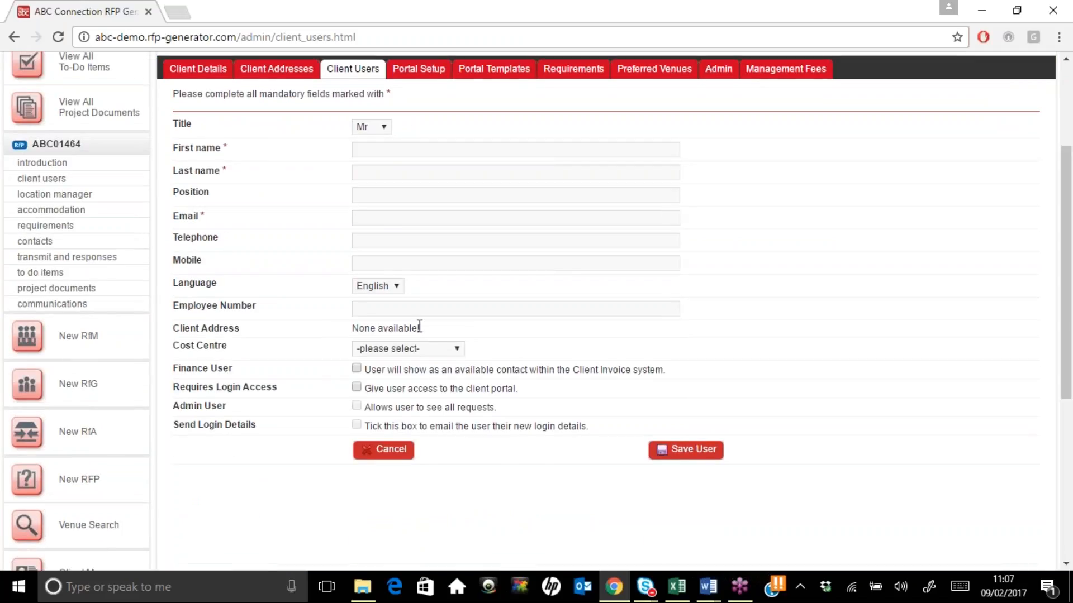
click(384, 350)
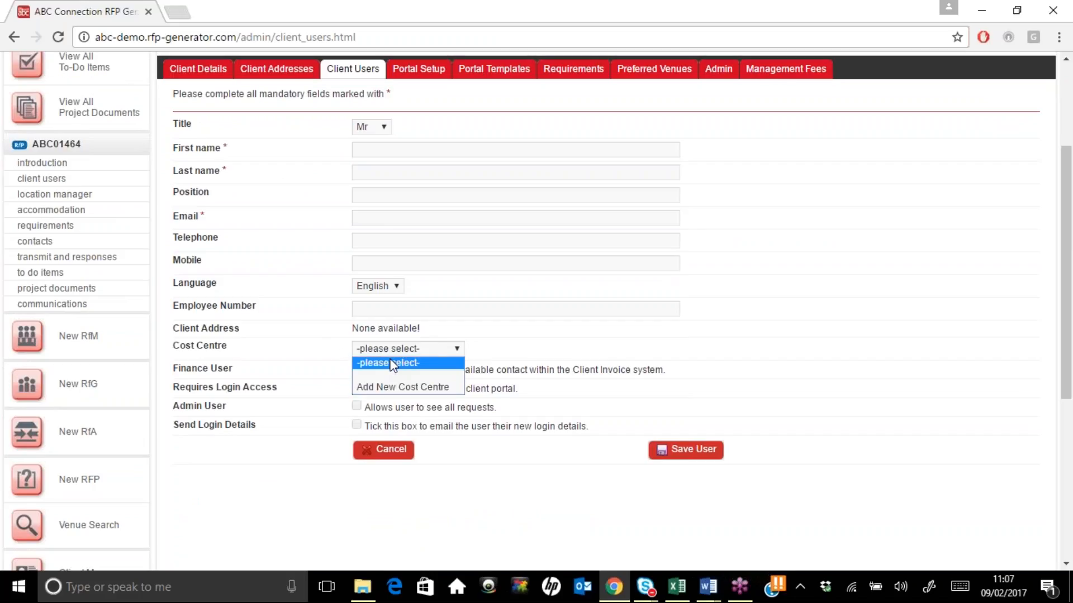
click(392, 364)
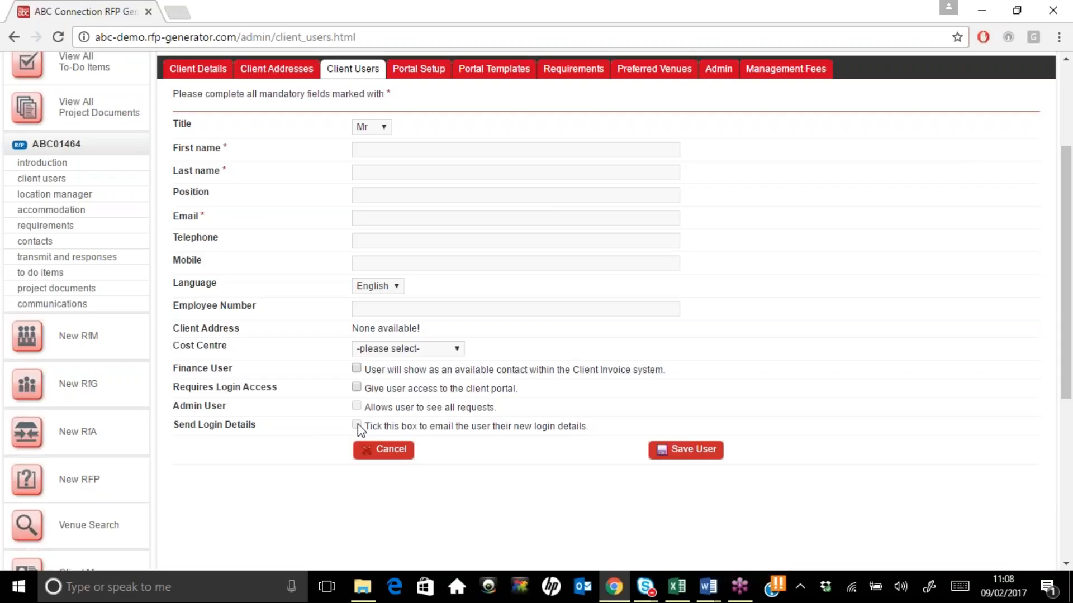
click(383, 451)
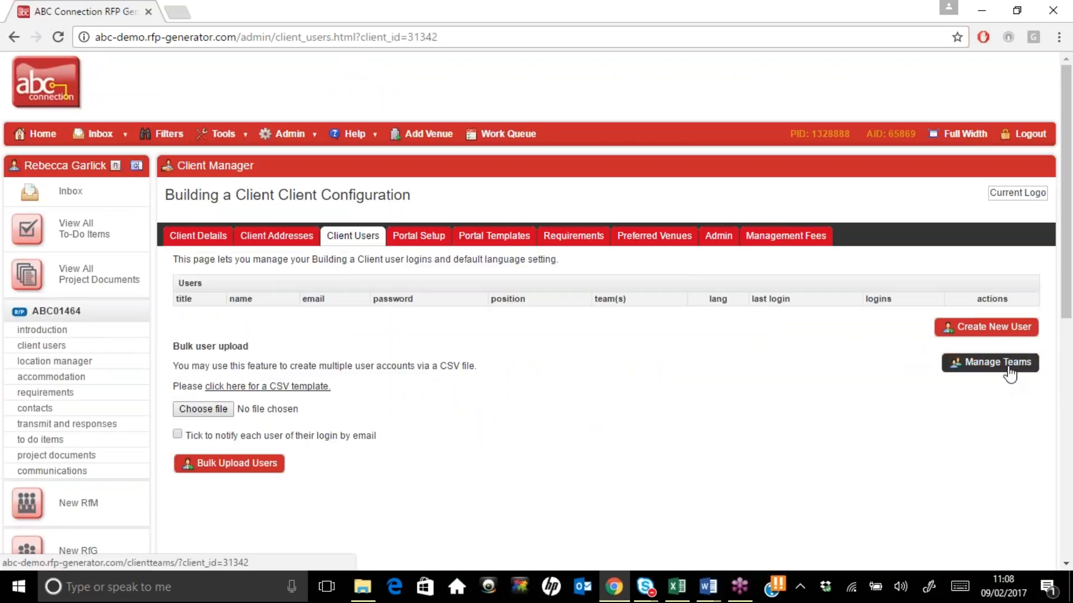
Check the empty Manage Teams page, return to Client Users, and go to Portal Setup
click(1009, 370)
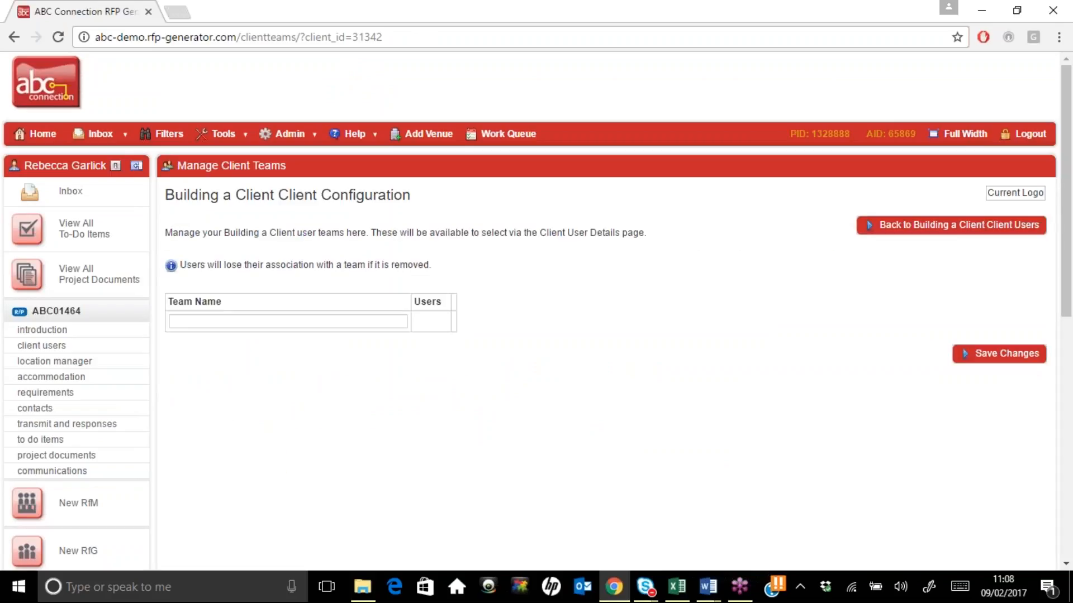
click(276, 321)
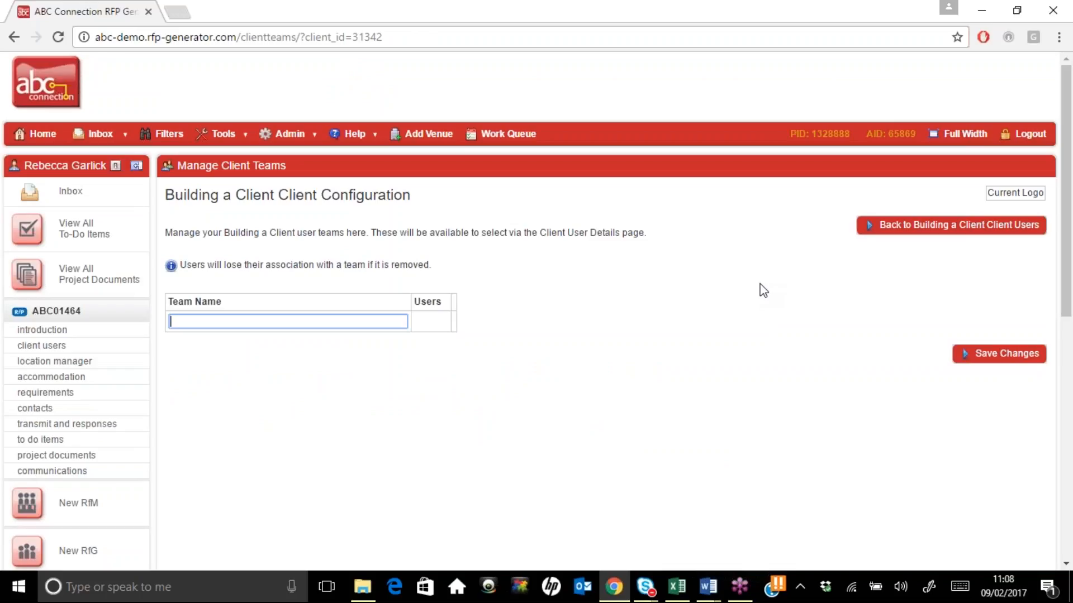
click(950, 236)
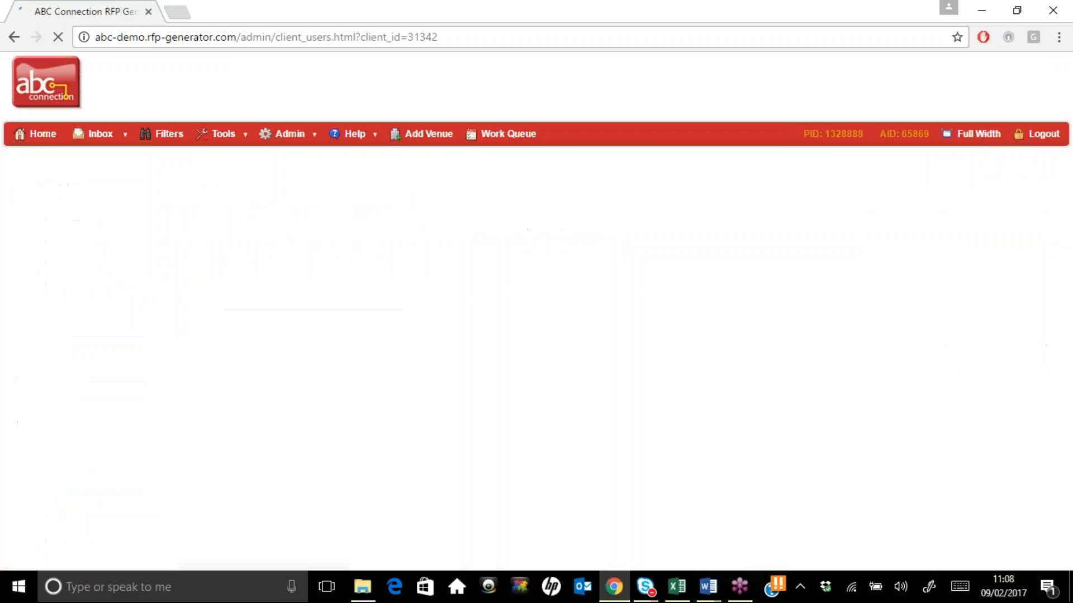
click(411, 236)
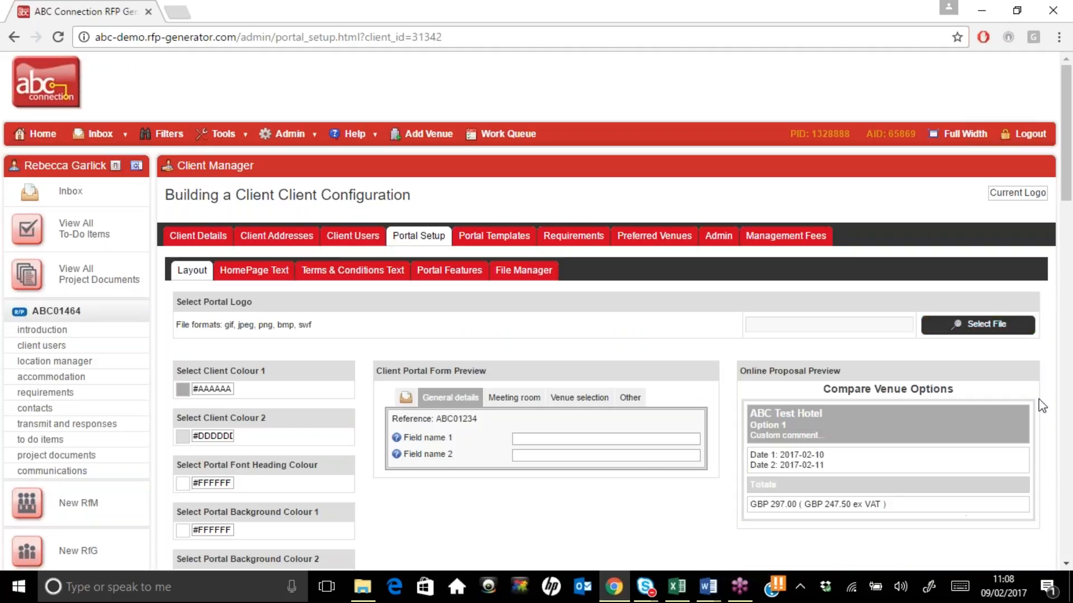
Check the empty HomePage and Terms & Conditions texts, then view the Portal Features options
click(254, 276)
scroll(255, 279, down, 3)
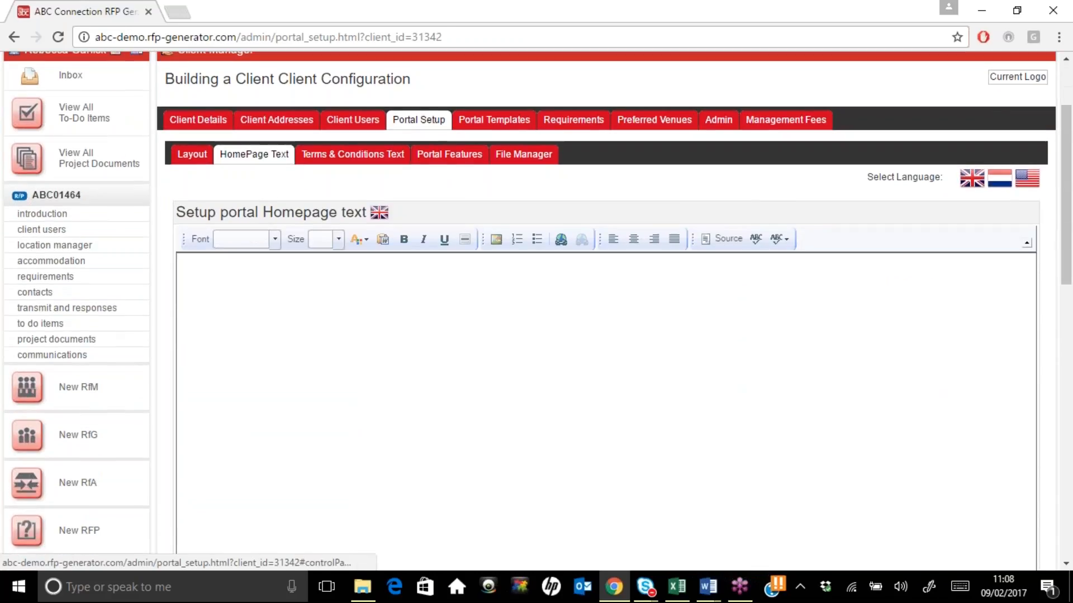
click(353, 77)
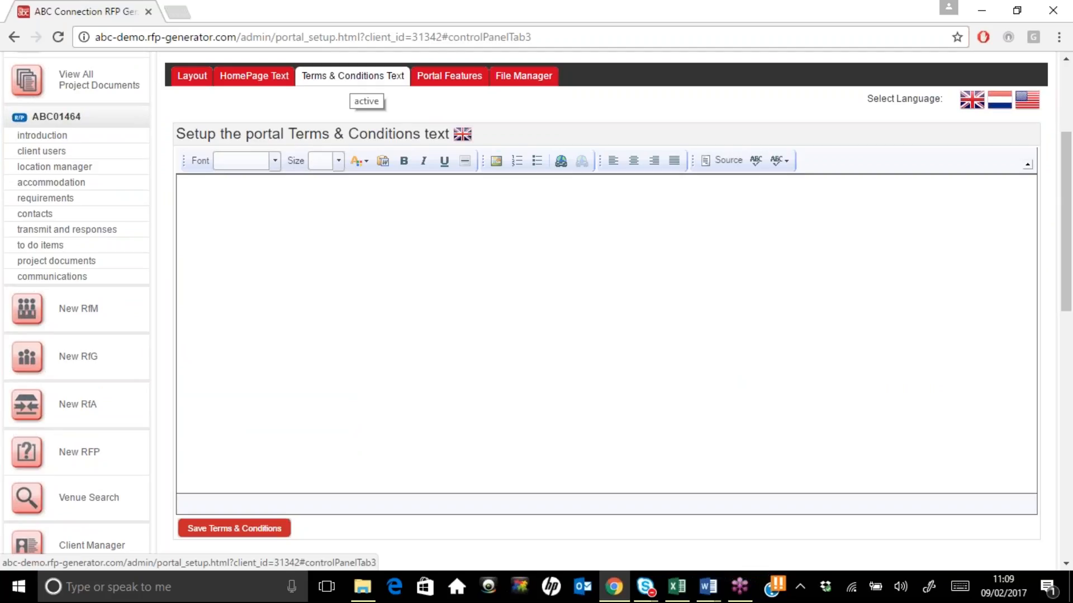
click(457, 76)
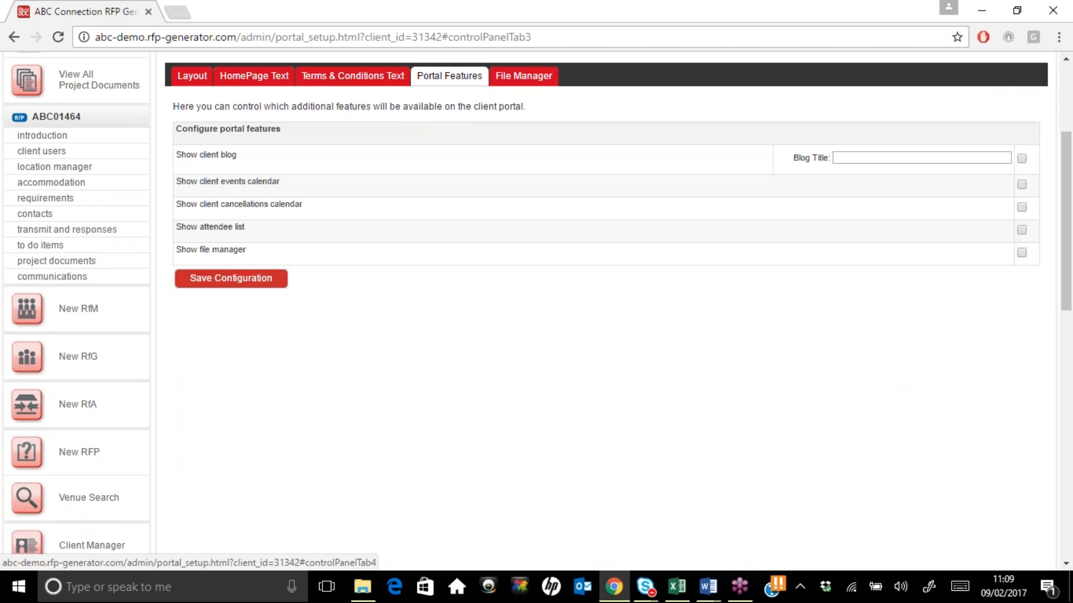
Scroll to the top and view the portal File Manager's empty Files folder
drag(1070, 239, 1071, 196)
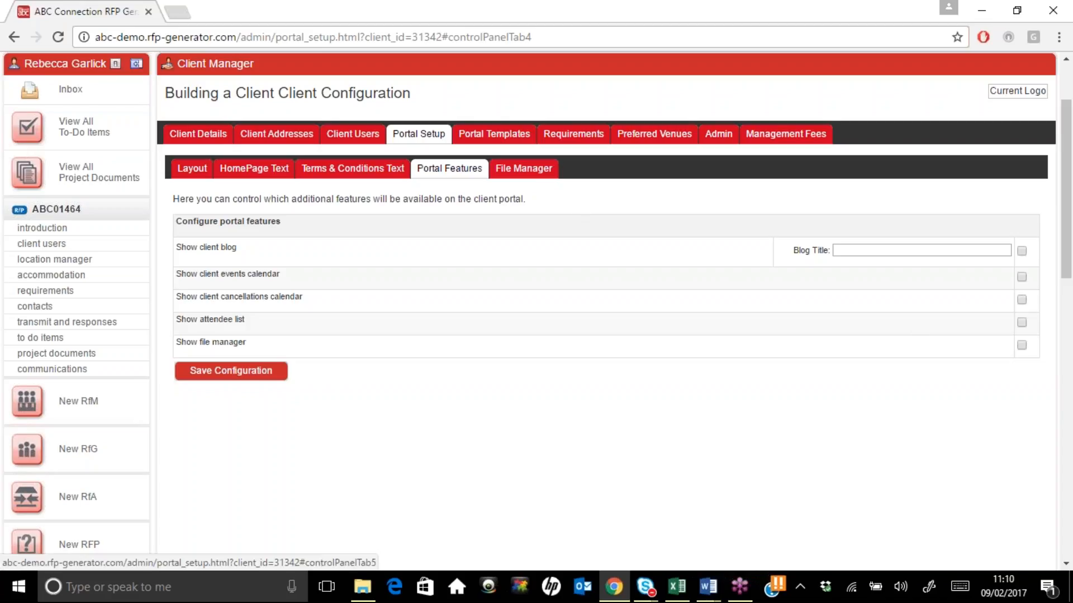
click(524, 168)
scroll(773, 129, down, 10)
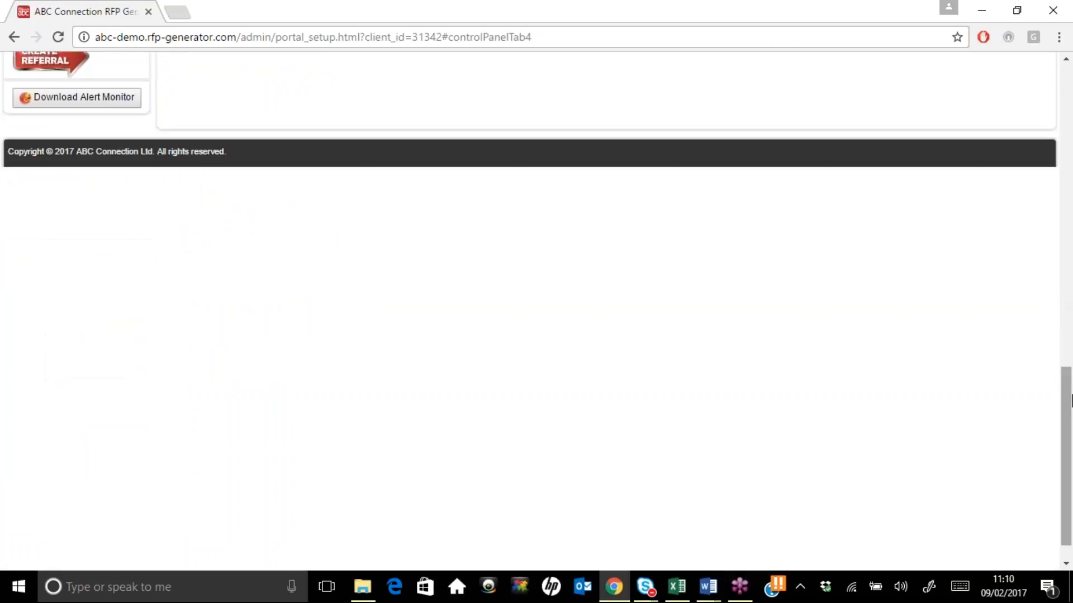
drag(1071, 411, 1065, 96)
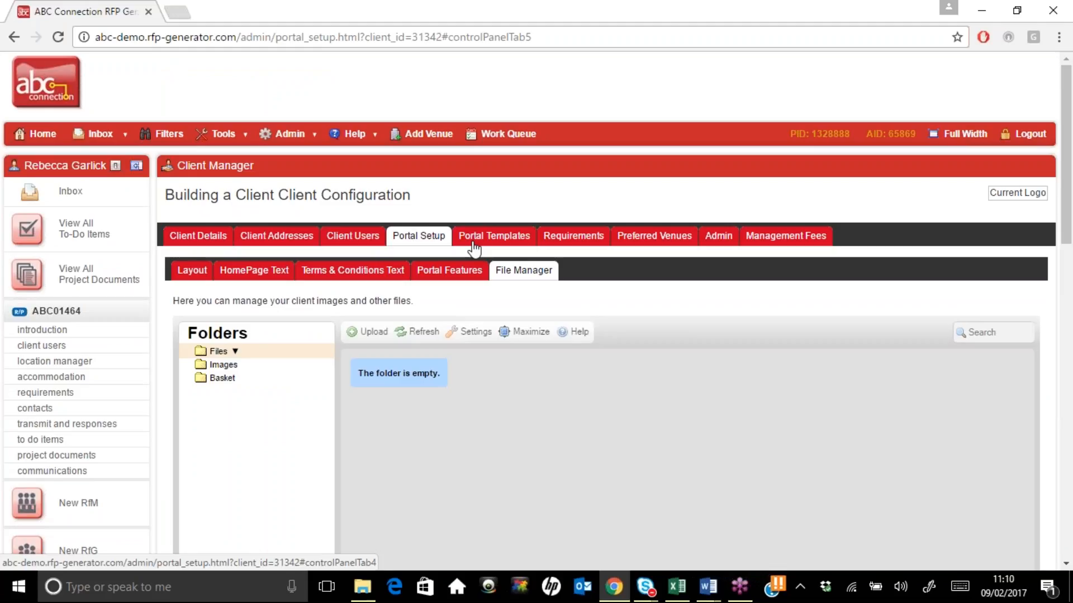
Open the Requirements tab and look over the empty RfA default requirements list
click(591, 237)
scroll(933, 394, down, 8)
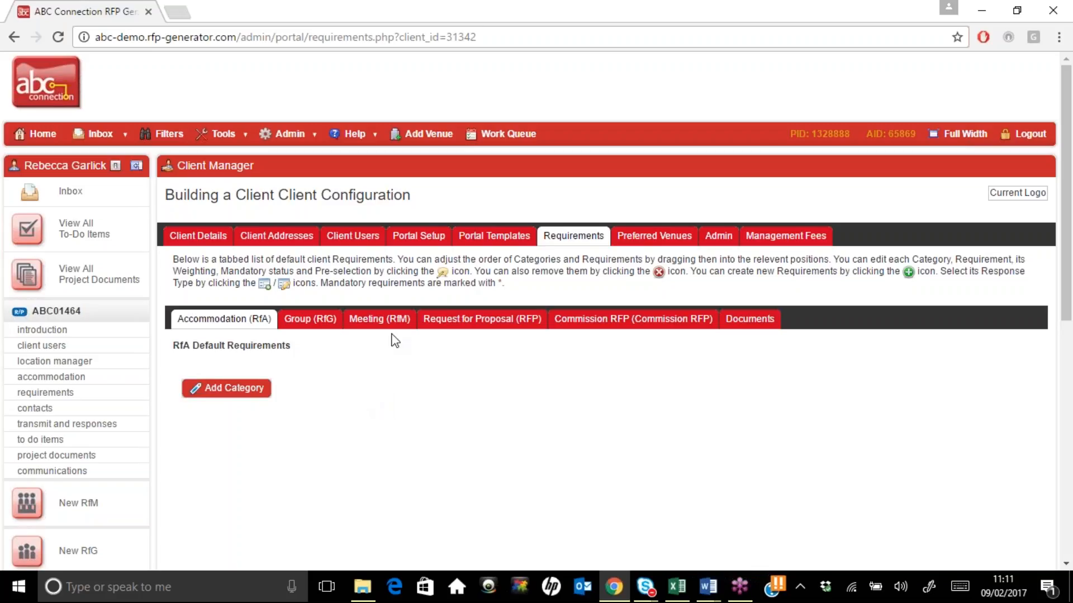
On the Meeting (RfM) requirements, add a category named 'Client Requirements'
click(379, 319)
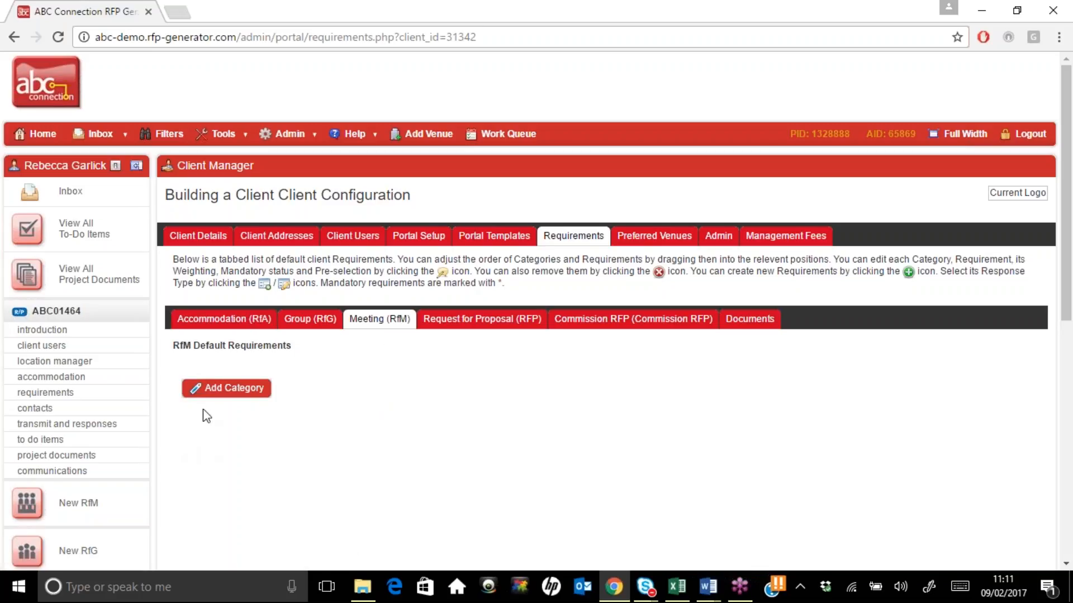
click(227, 388)
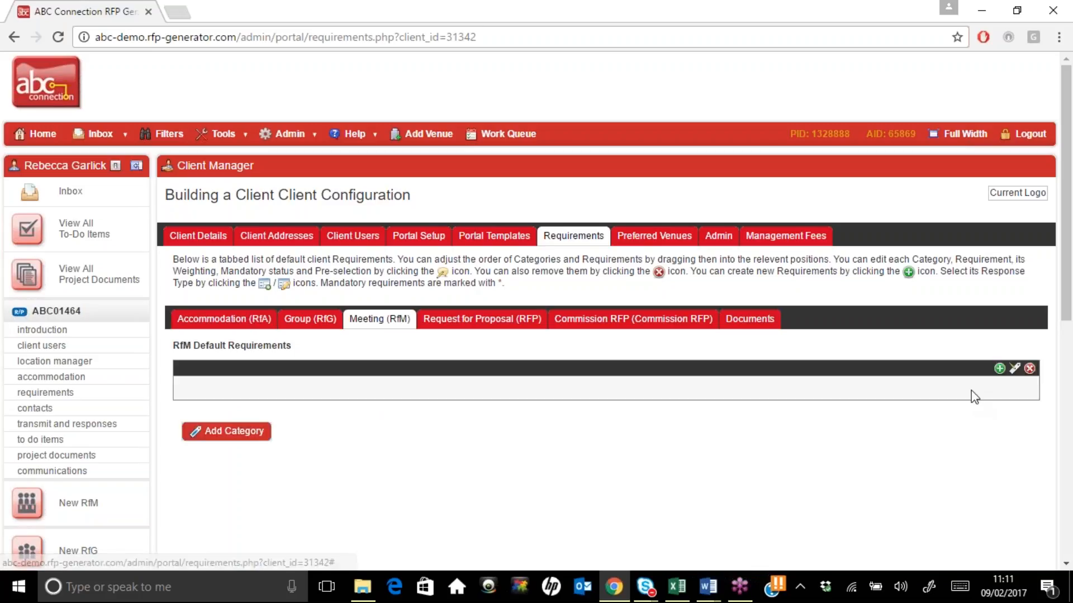
click(1014, 370)
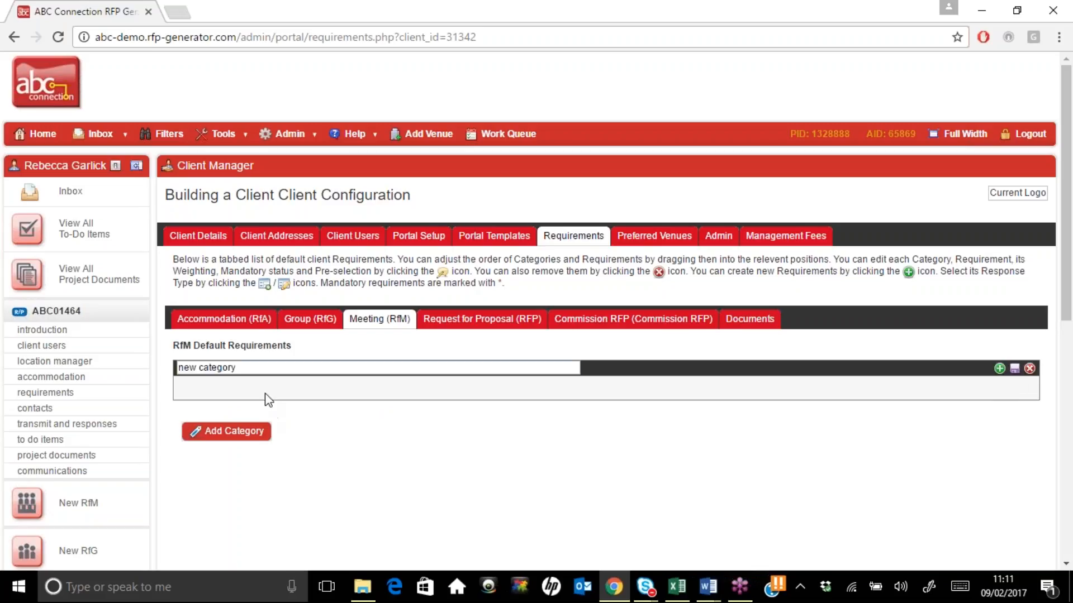
drag(236, 368, 167, 374)
text(ient Requirements)
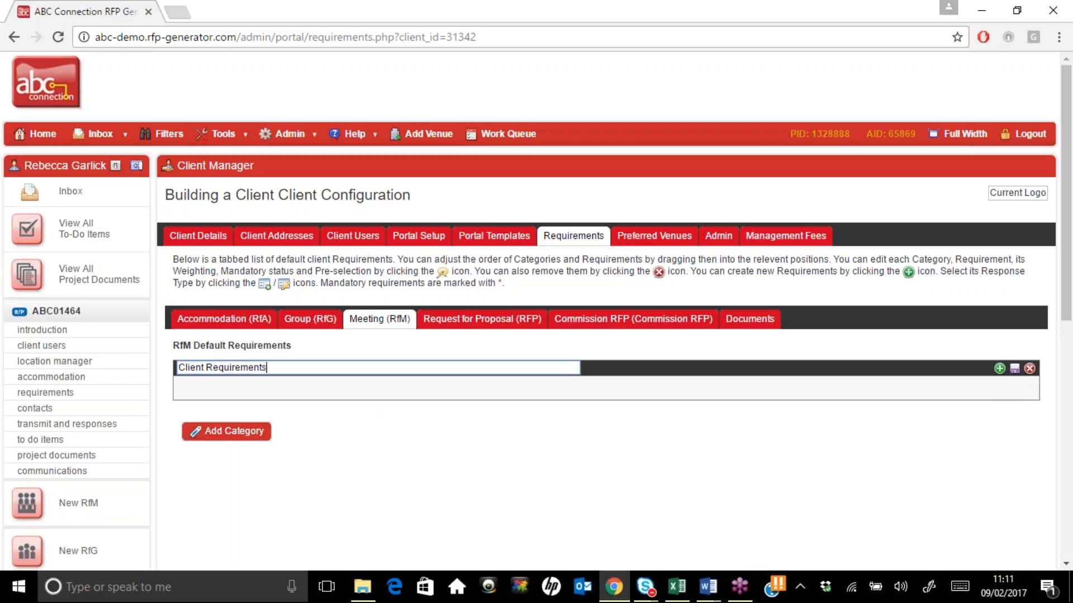
click(1015, 369)
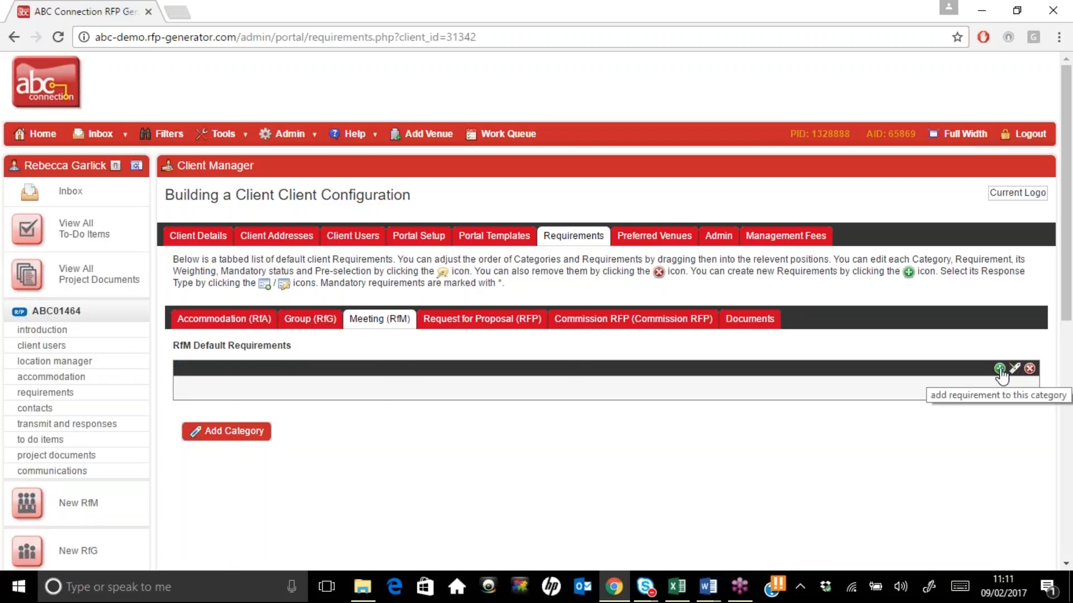
Add a mandatory, free-text-only requirement asking whether another technology company is in the building
click(999, 368)
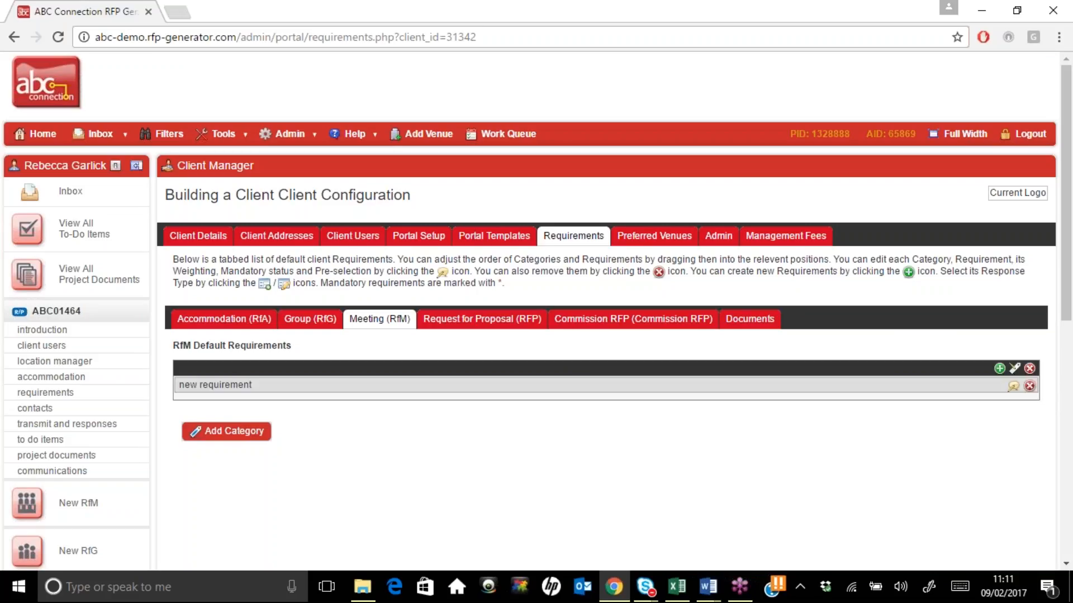
click(1014, 387)
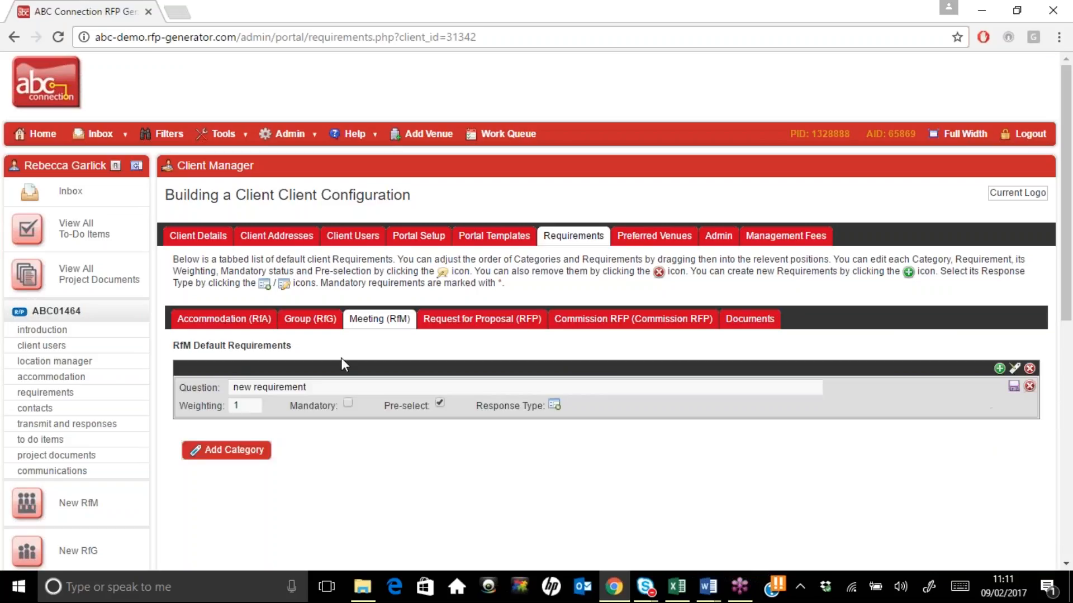
drag(308, 388, 227, 378)
text(Plea)
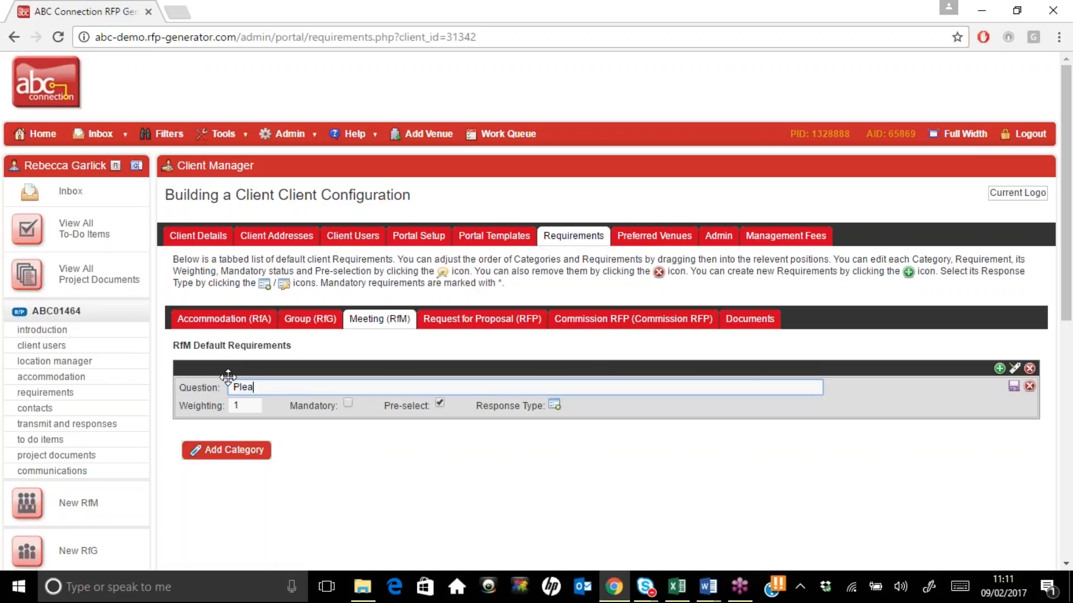
text(se advise if there is another )
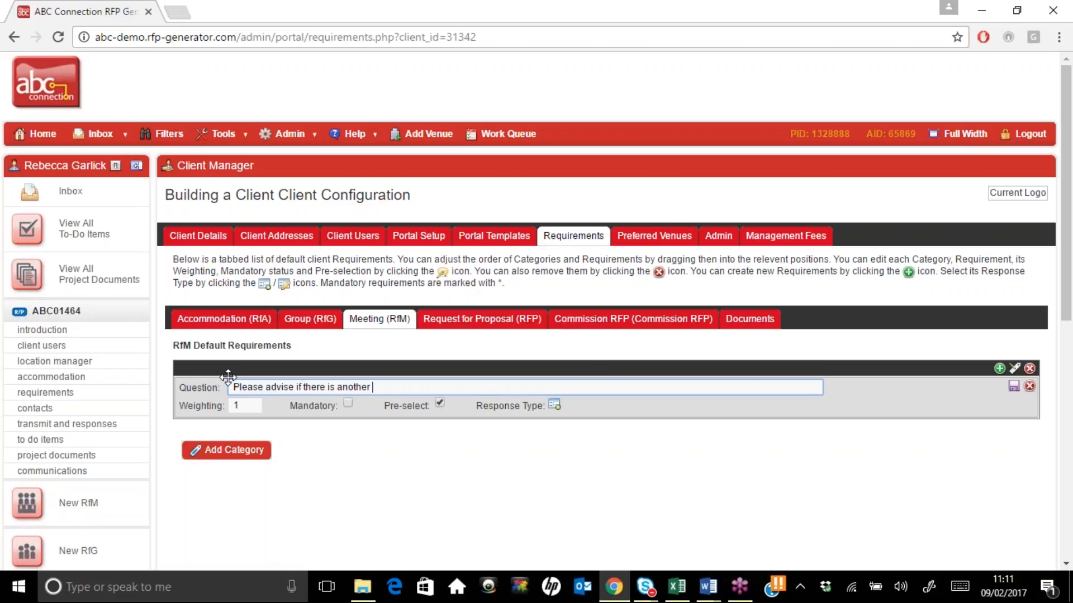
text(technology company in the buildon)
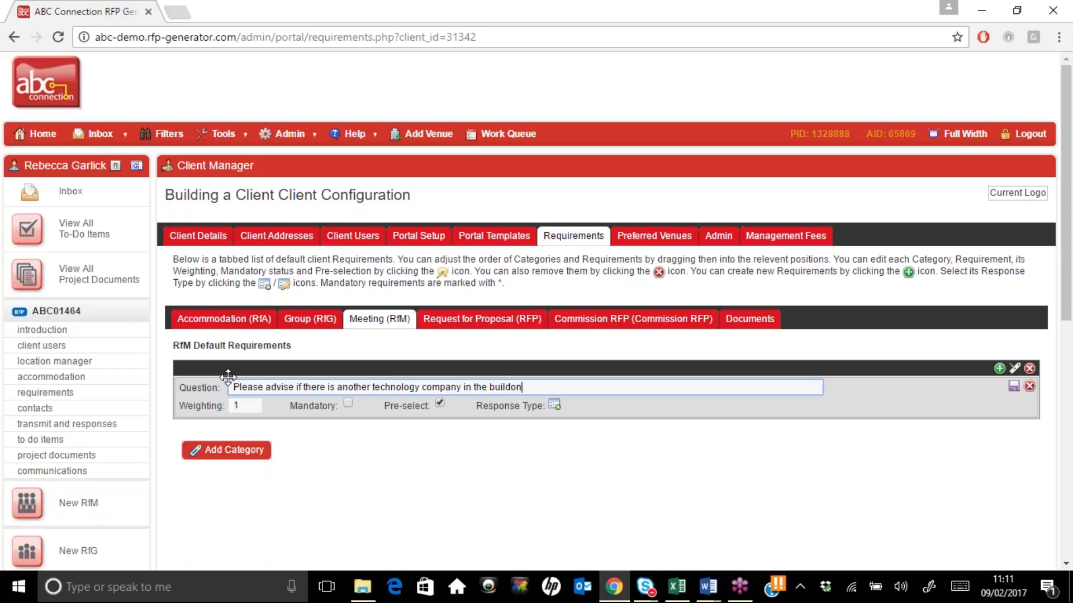
text(g at the same time)
click(348, 404)
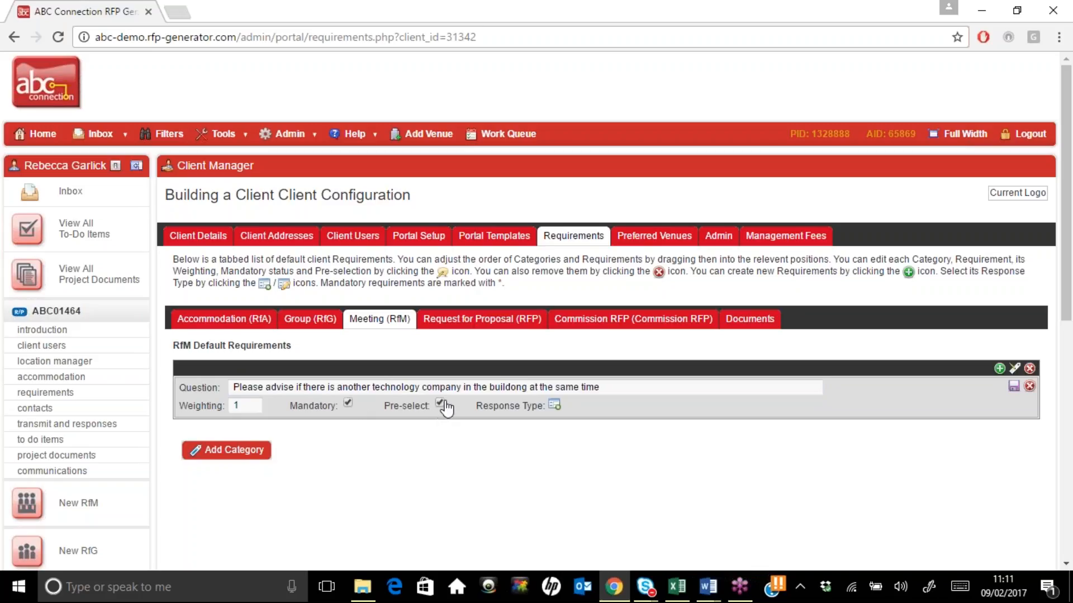
click(554, 406)
click(561, 344)
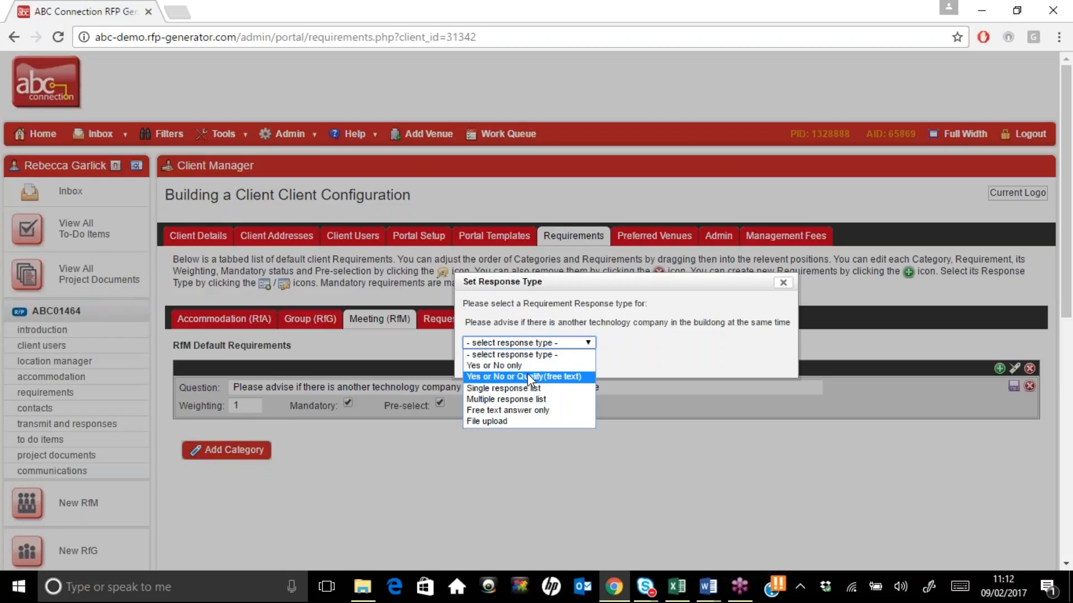
click(528, 411)
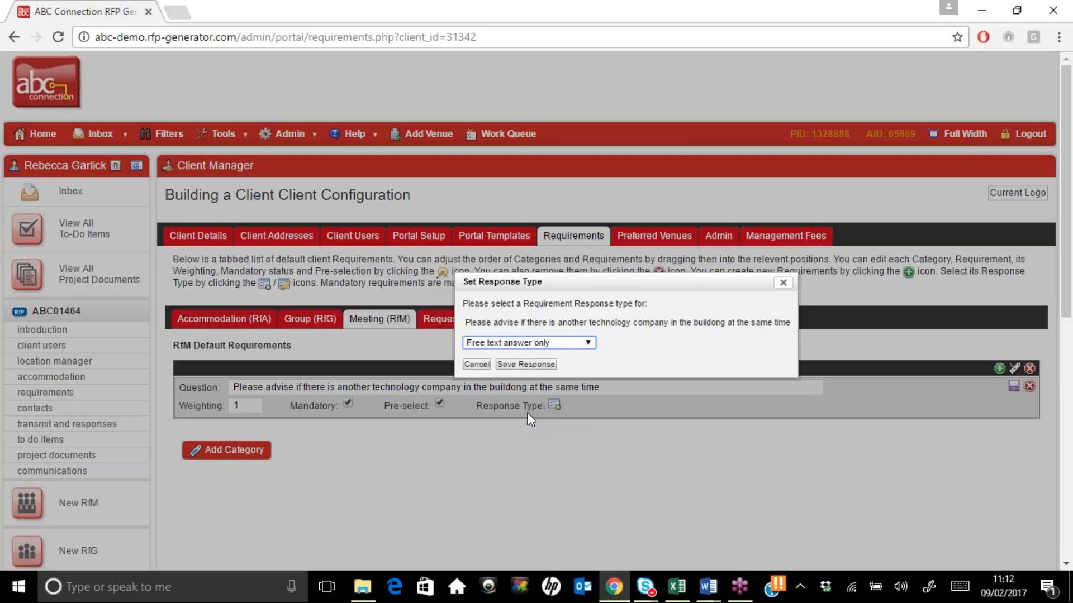
click(516, 365)
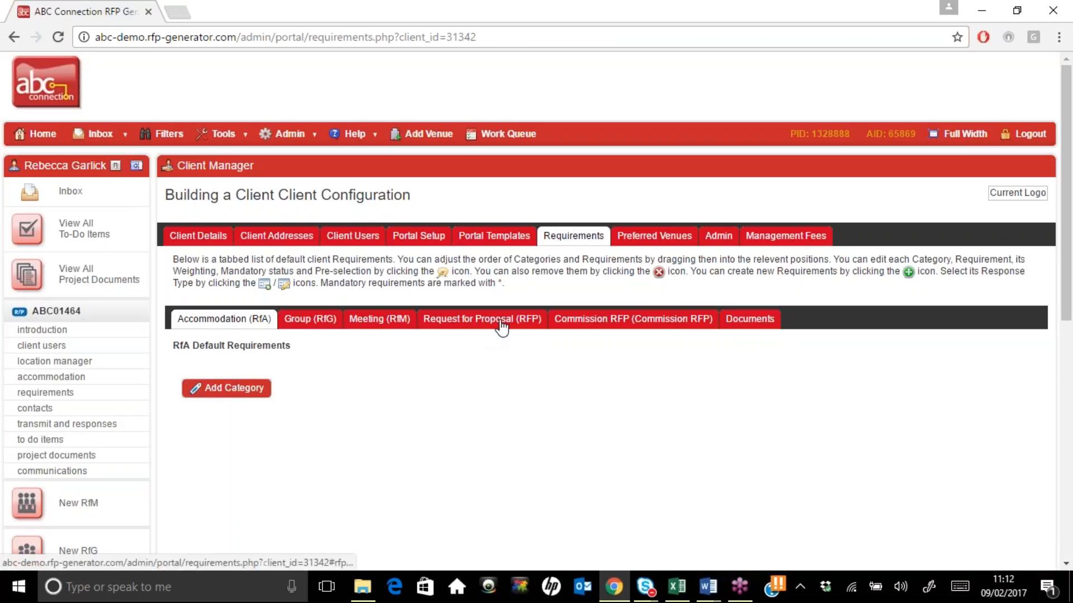
Correct the typo 'buildong' to 'building' in the requirement and save it
click(366, 329)
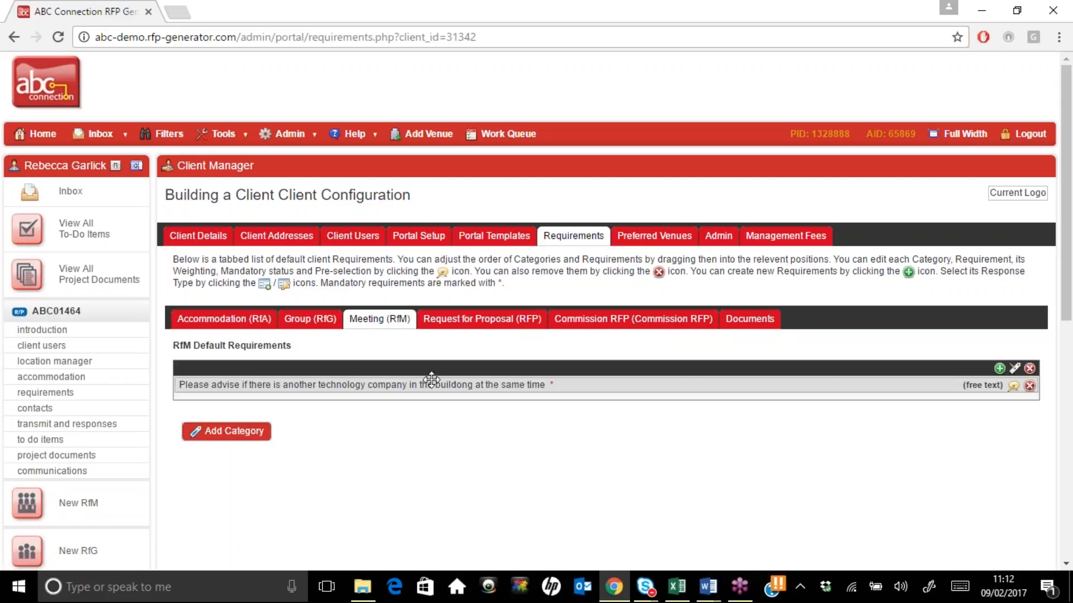
click(1013, 386)
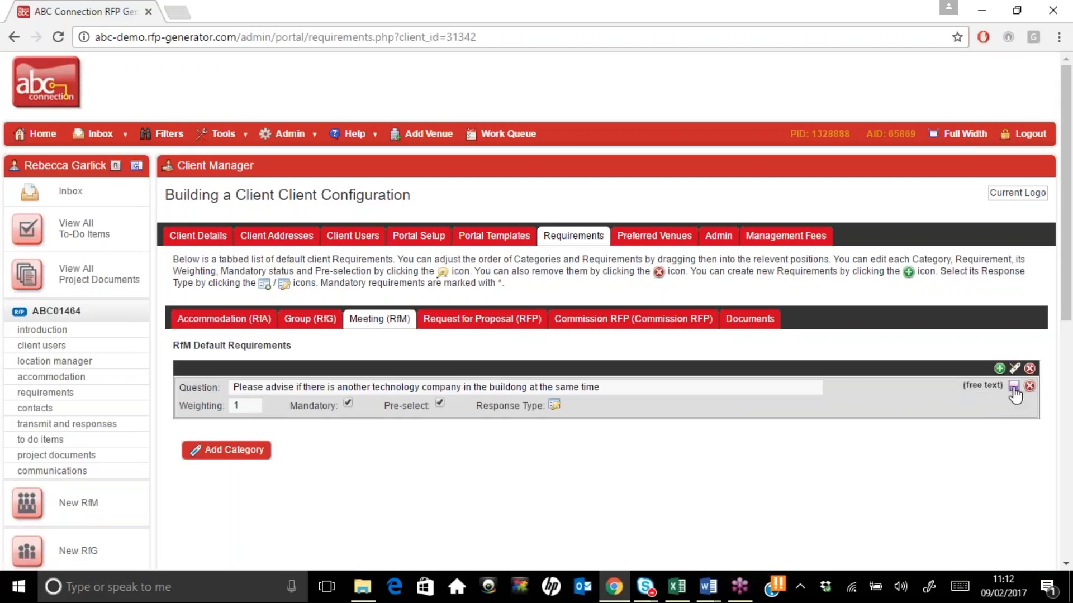
click(515, 387)
key(Delete)
text(i)
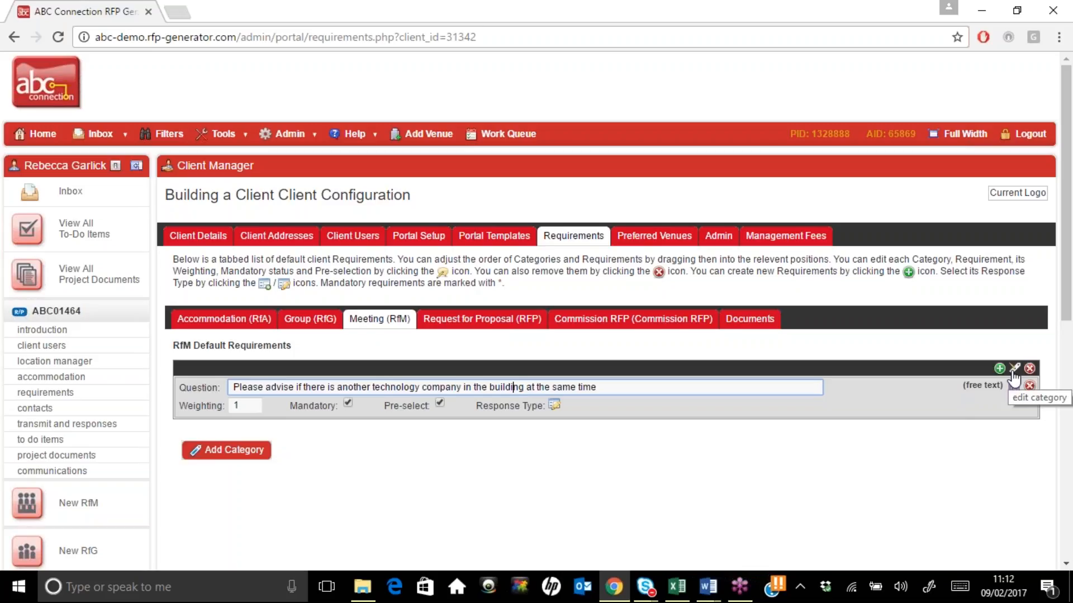
click(1014, 386)
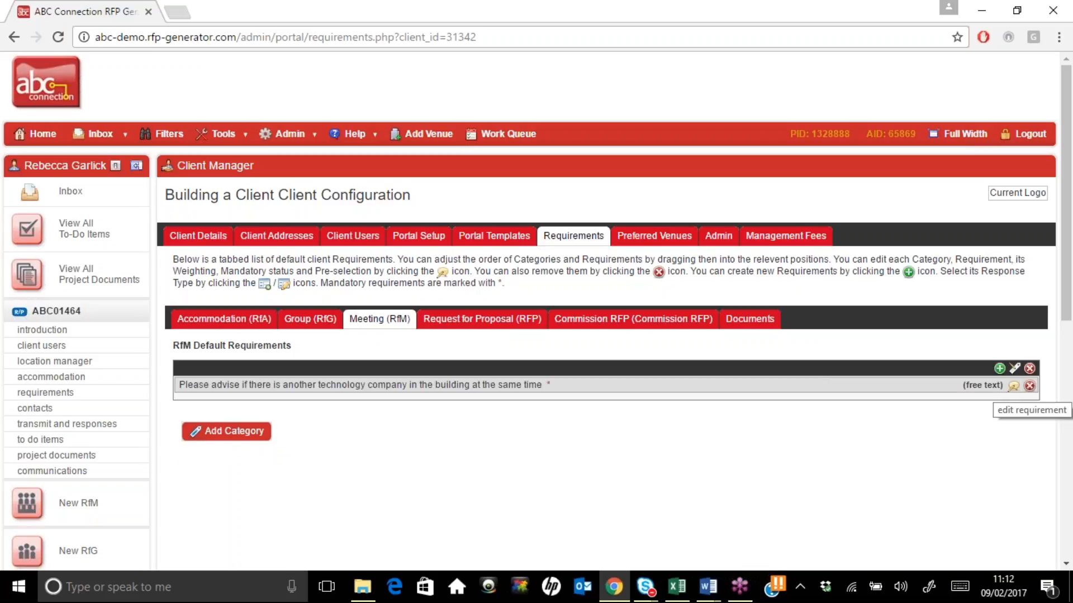
click(652, 238)
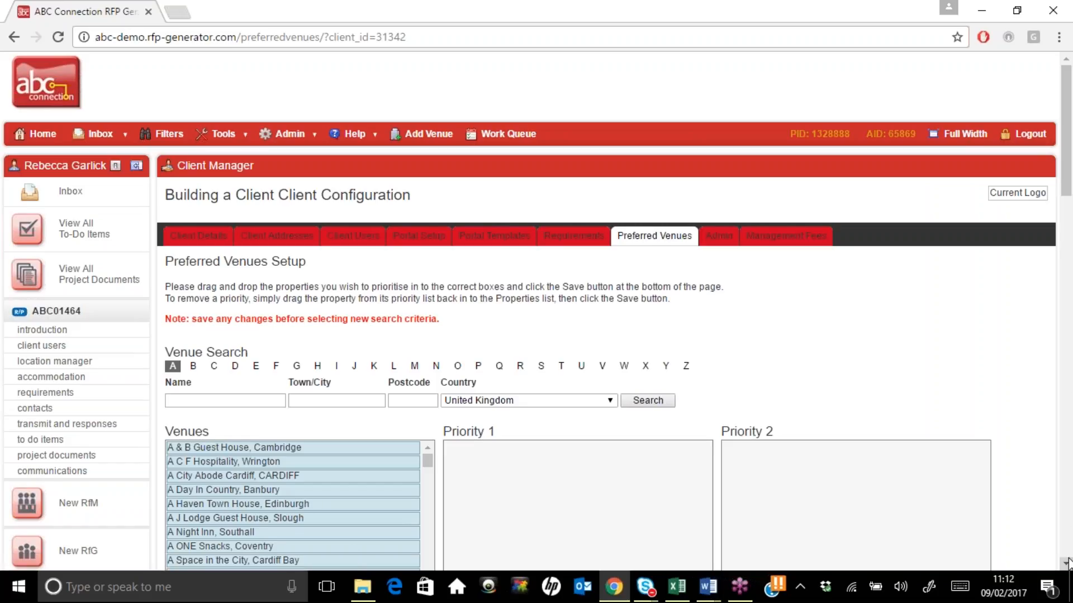
Make A Space in the City, Cardiff Bay a Priority 1 preferred venue and save
scroll(1067, 563, down, 3)
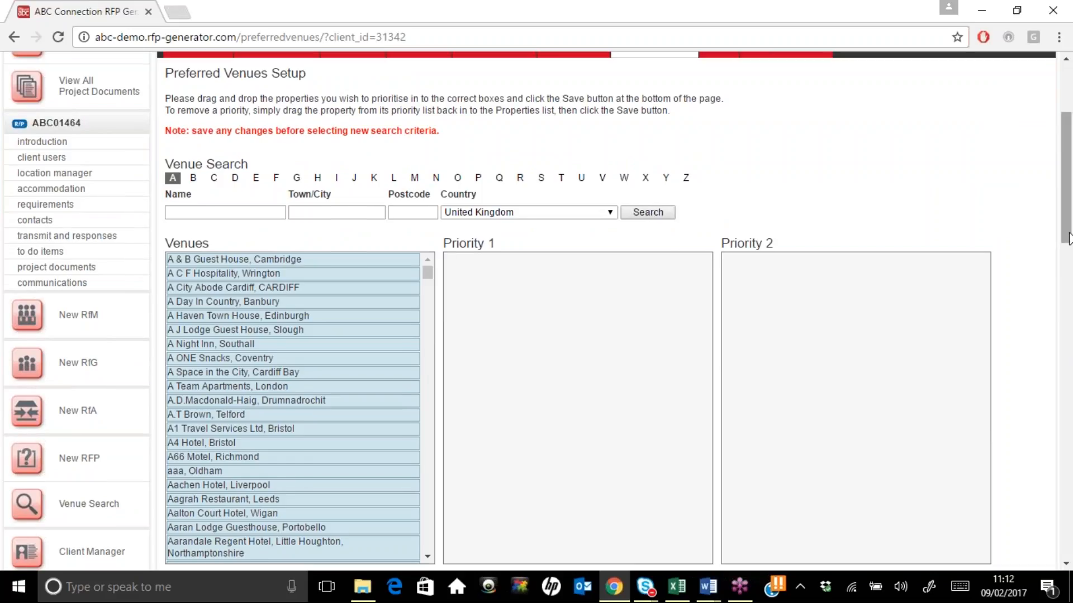
drag(1069, 237, 1069, 274)
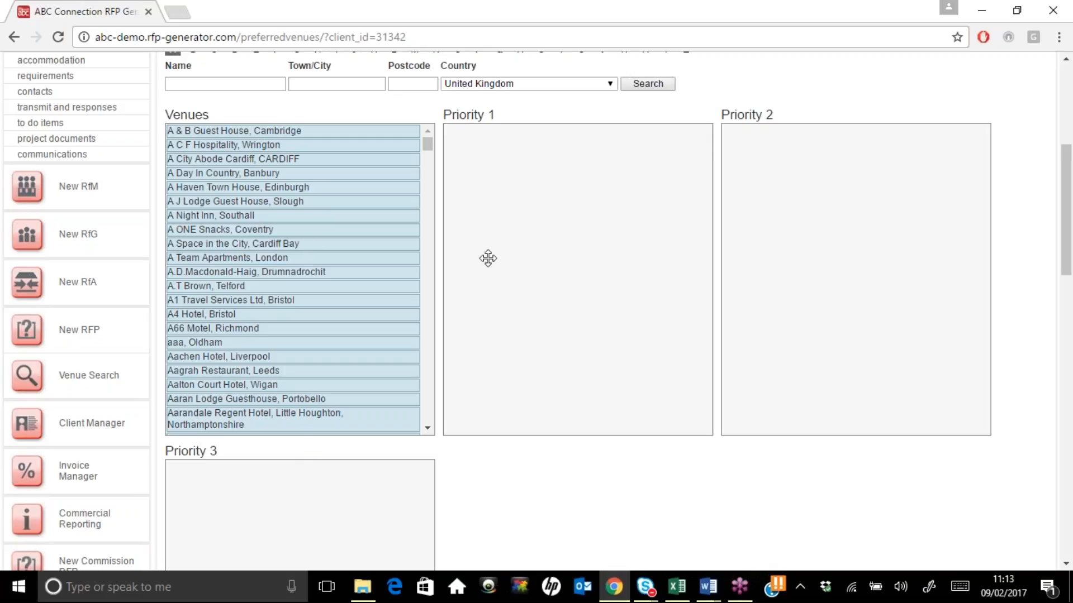
drag(488, 258, 522, 239)
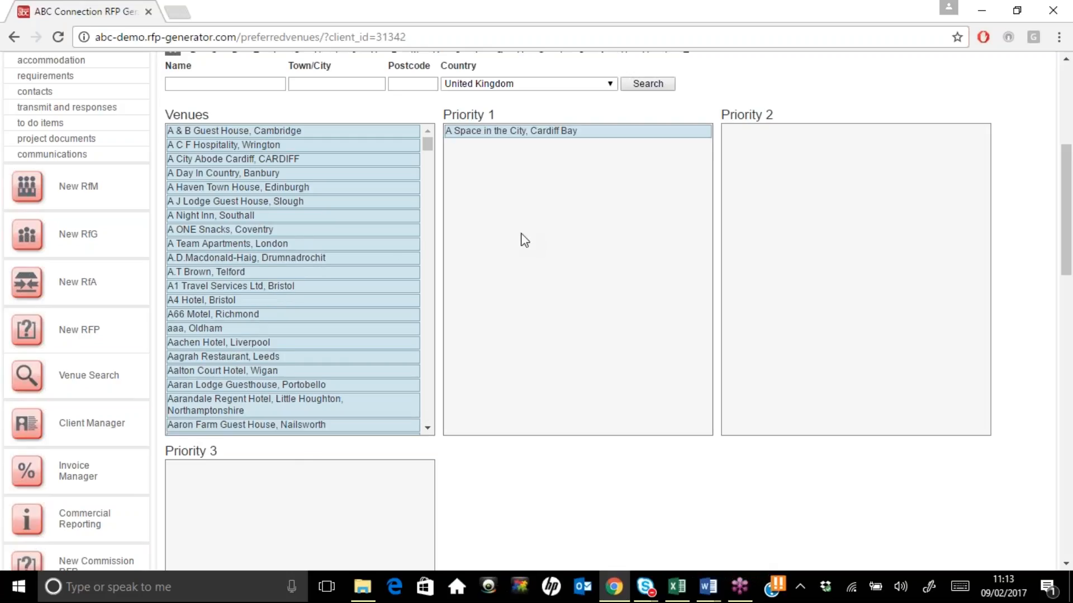
scroll(1071, 346, down, 11)
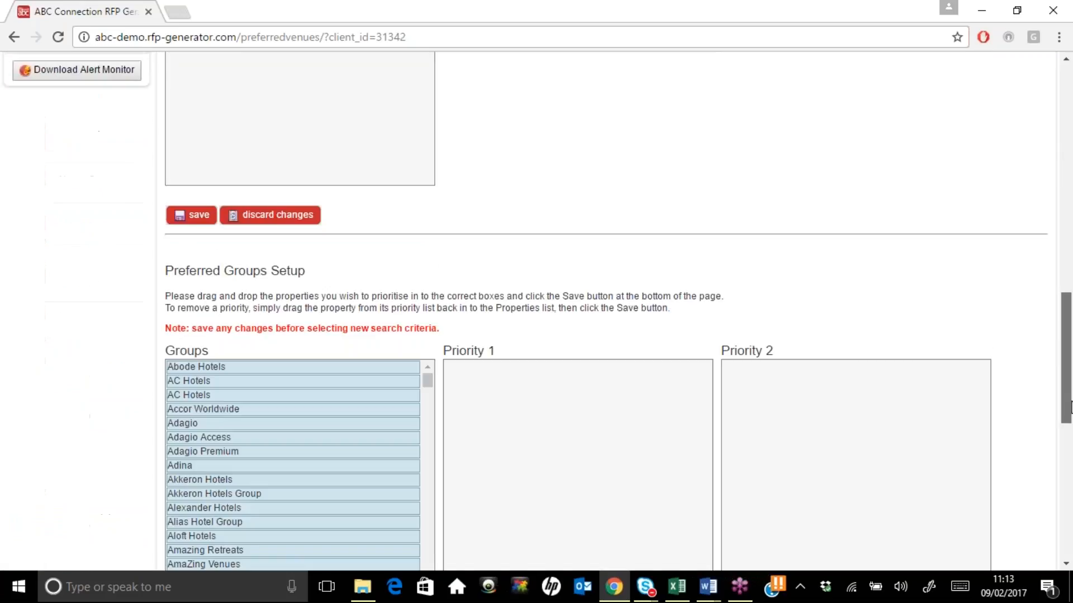
scroll(1072, 407, up, 1)
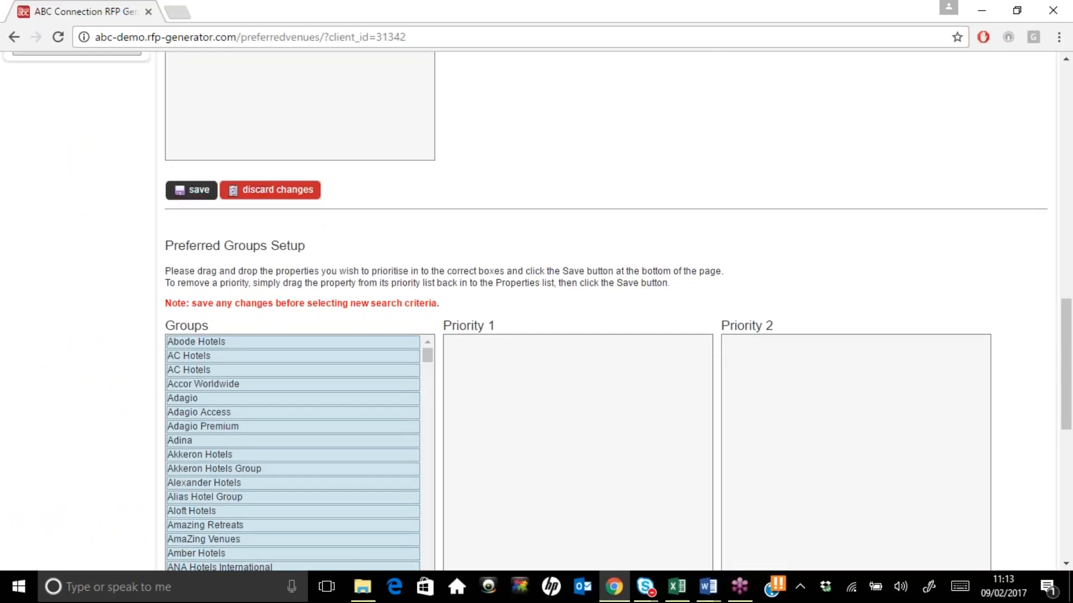
click(180, 191)
Scroll back up the Preferred Venues page and go to the Admin settings
scroll(1067, 211, up, 8)
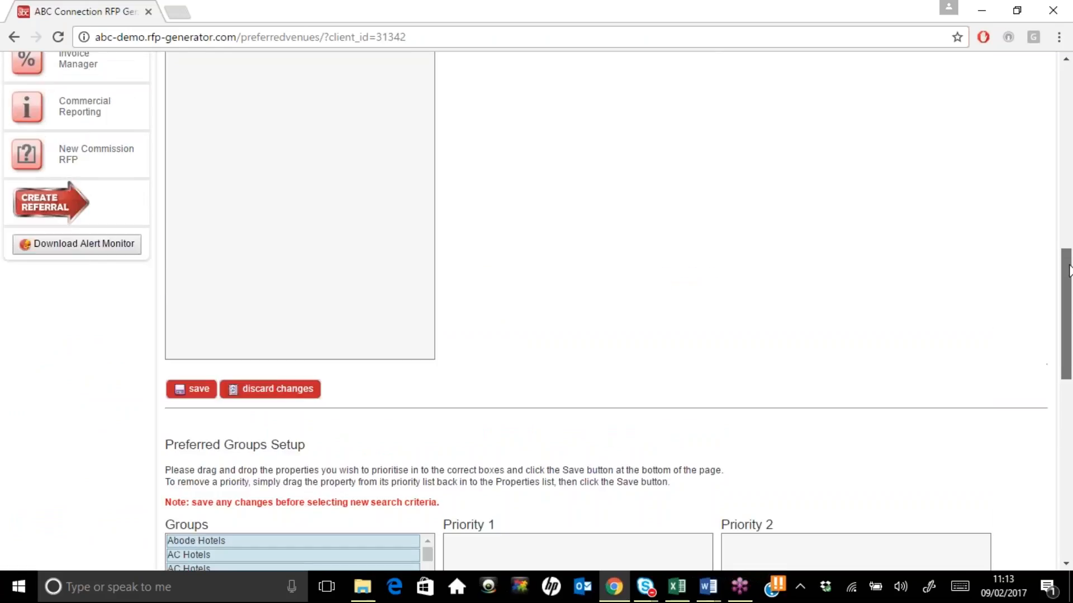
drag(1067, 211, 1071, 476)
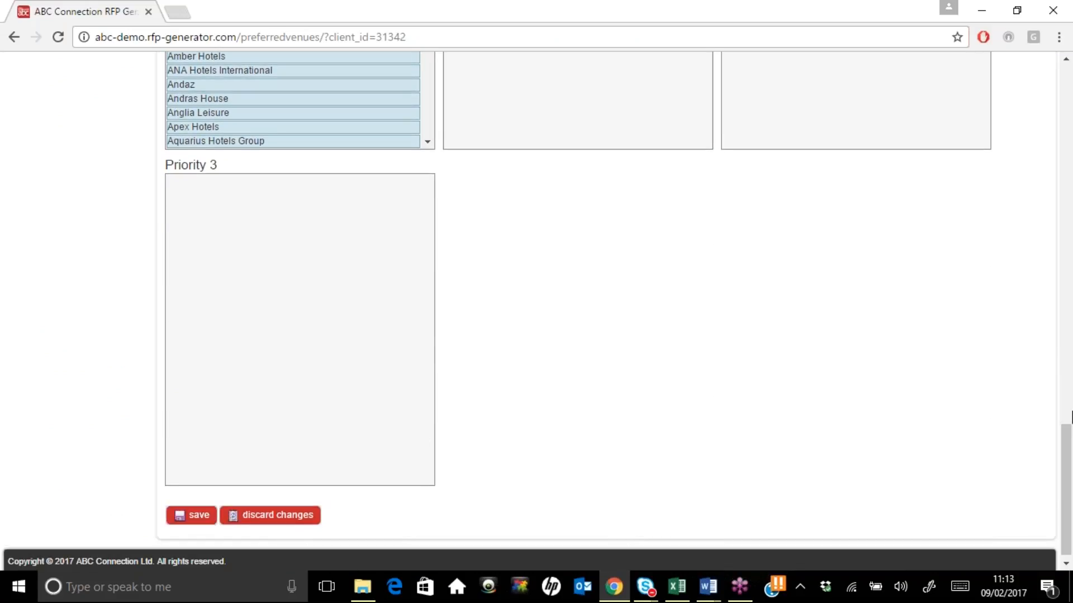
drag(1071, 438, 1071, 96)
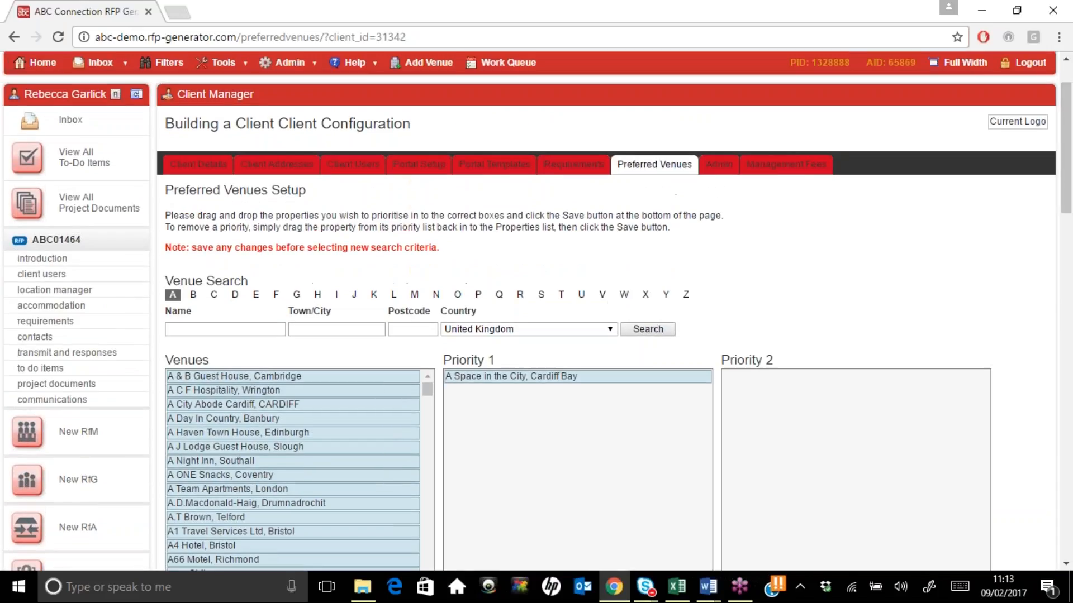
click(717, 166)
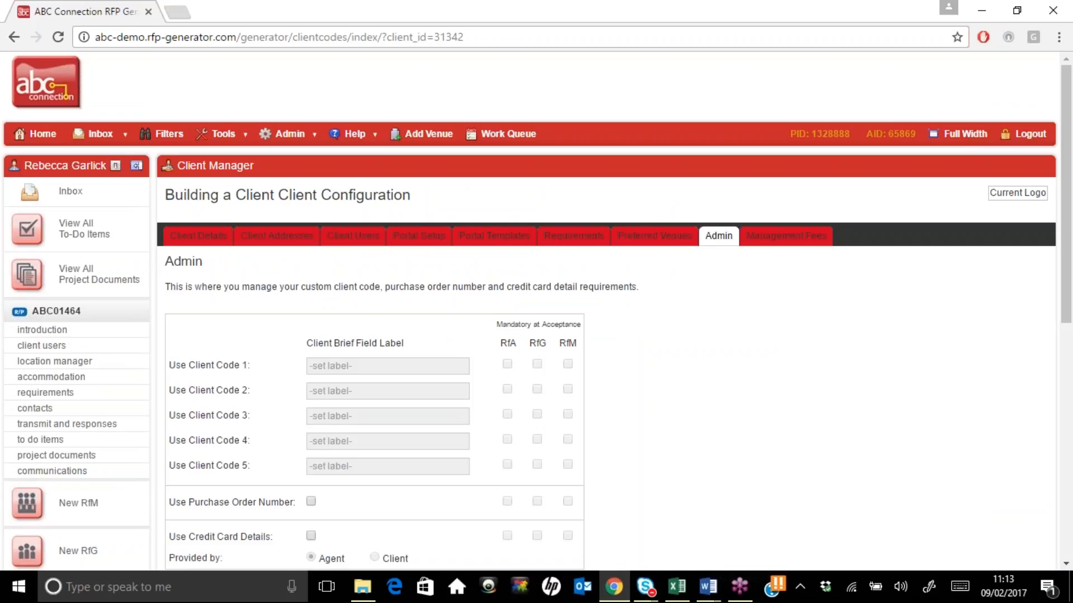
Label Client Code 1 'Department Code' and make it mandatory for RfM
click(354, 367)
text(Depa)
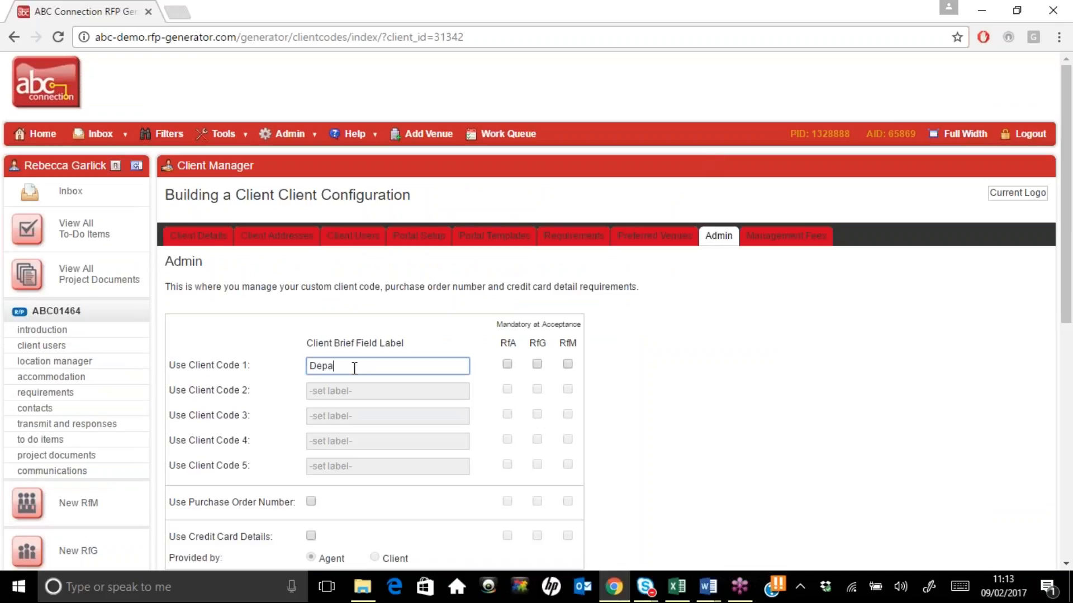
text(rtmen Code)
key(Delete)
key(Delete)
text(nt)
click(568, 364)
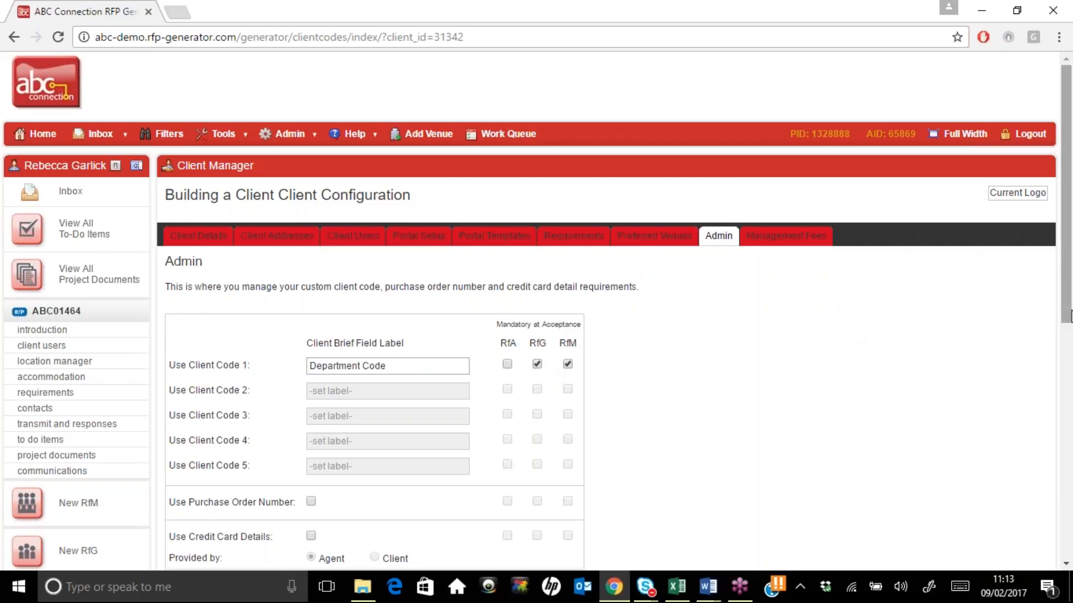
Require purchase order number and credit card details for RfG and RfM, and save
scroll(486, 434, down, 2)
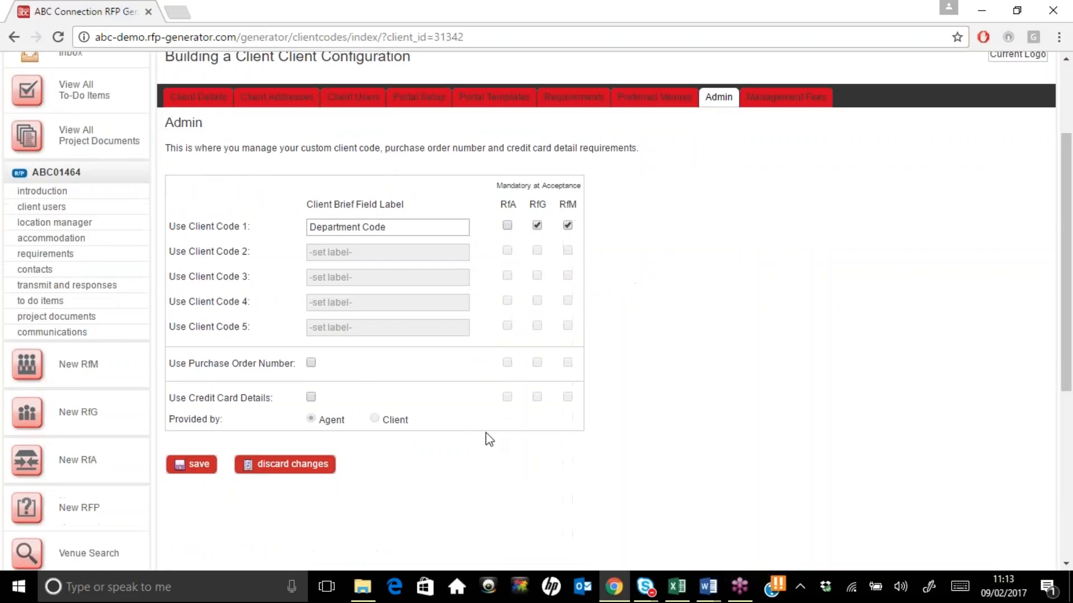
click(311, 362)
click(537, 363)
click(567, 363)
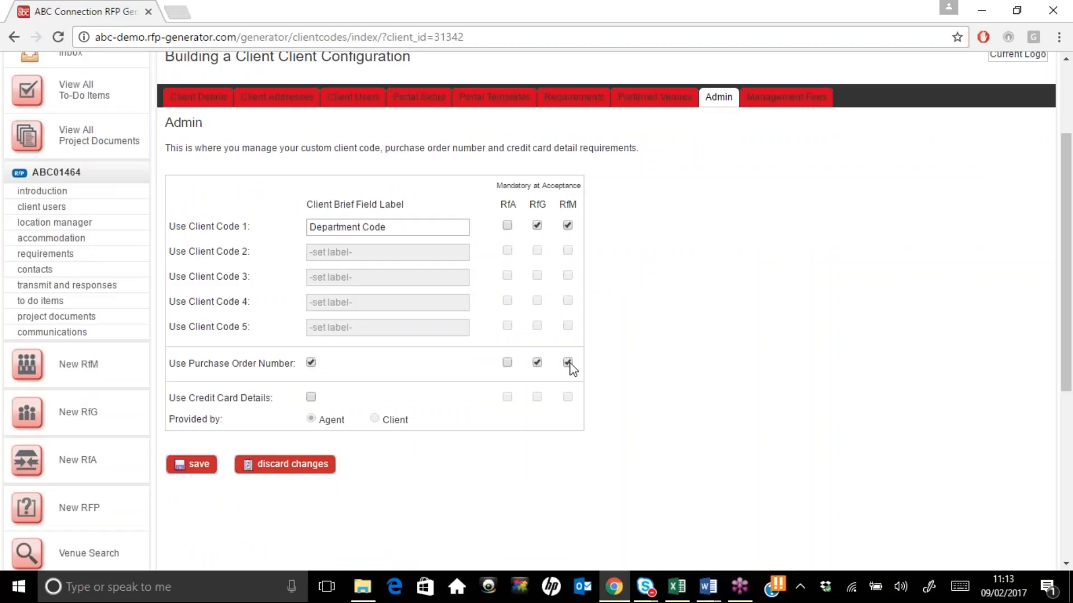
click(310, 396)
click(537, 398)
click(568, 398)
click(207, 471)
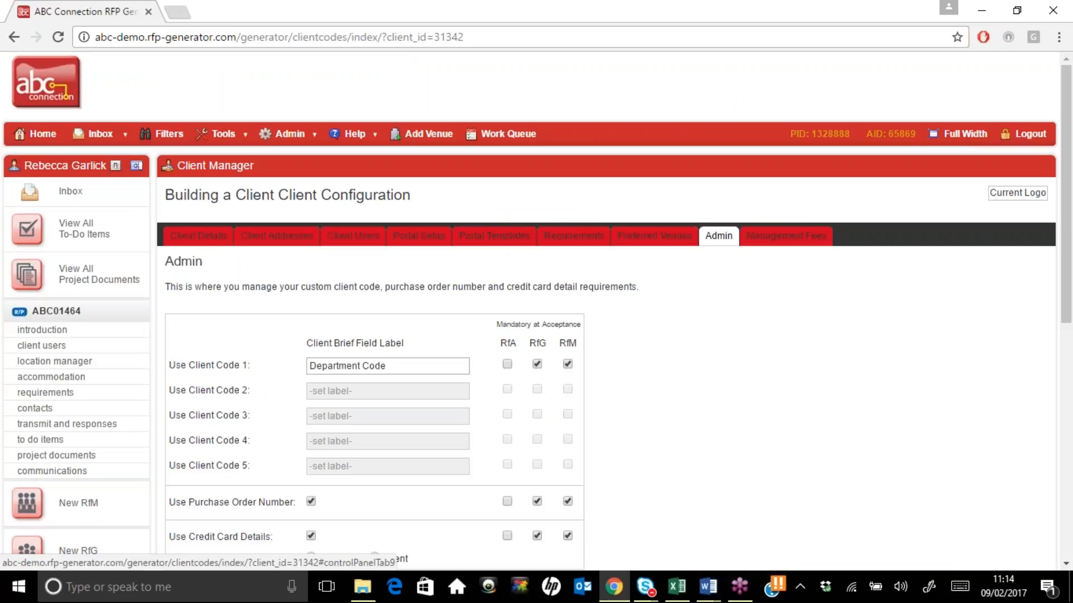
click(785, 236)
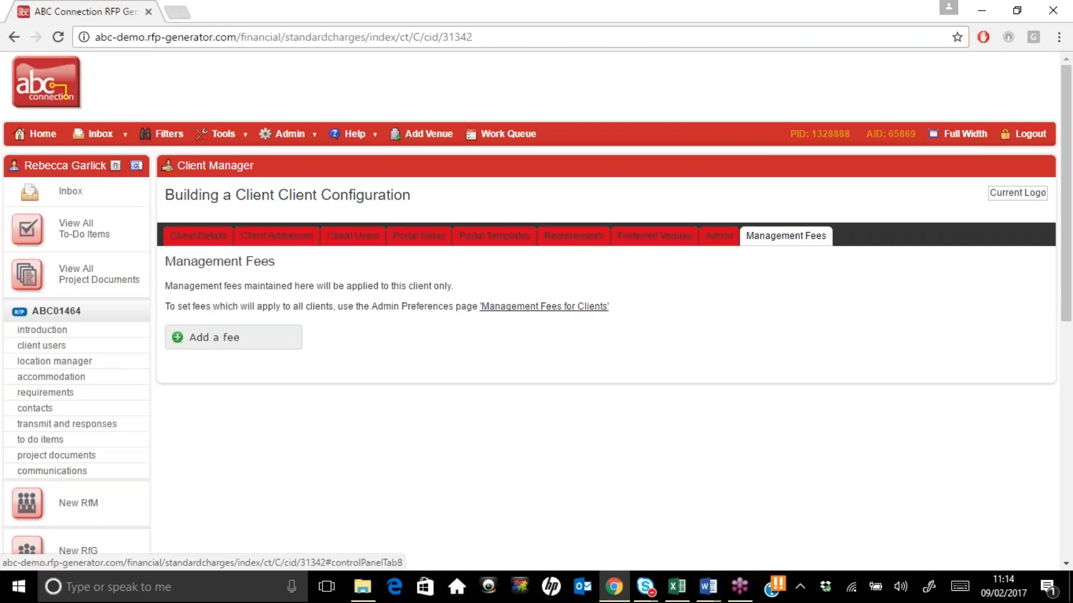
Add a 'Booking Charge' fee excluding RfA, valid from 1 February 2017, client name 'Agency booking fee'
click(199, 340)
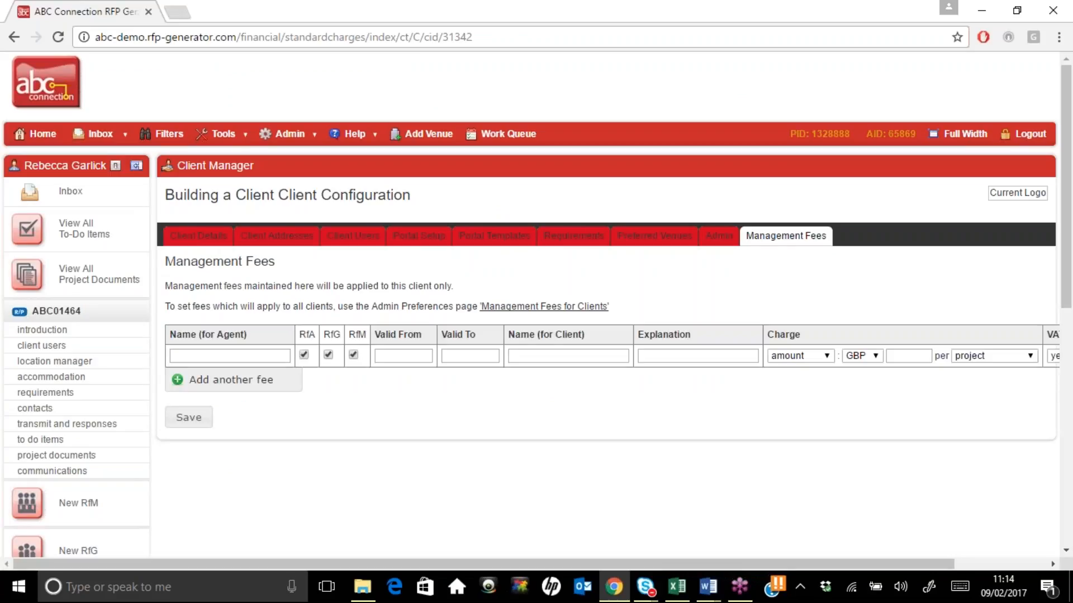
click(203, 355)
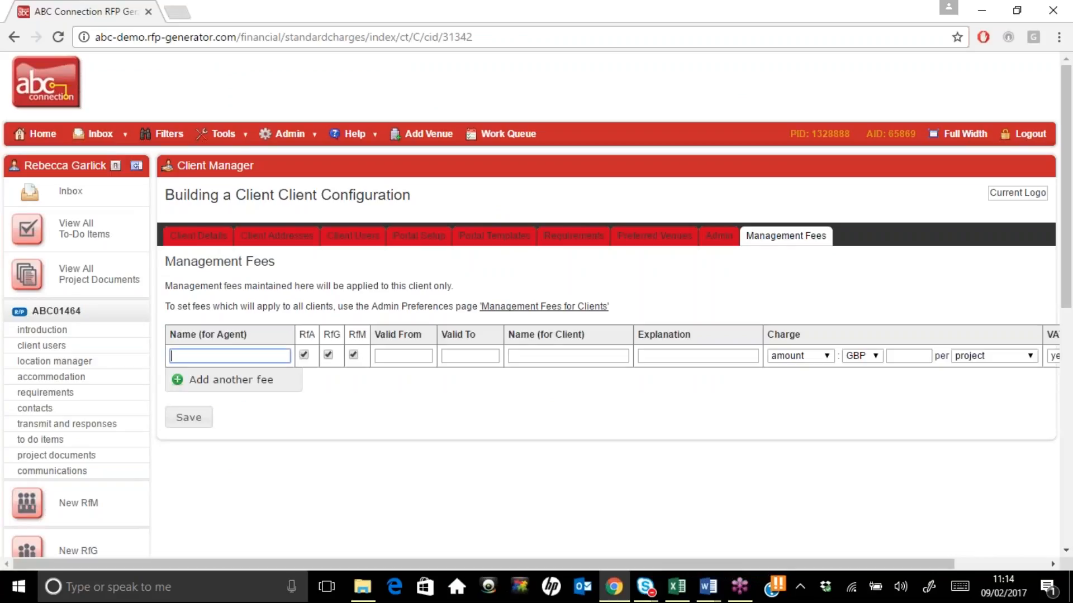
text(Booking Charge)
click(305, 354)
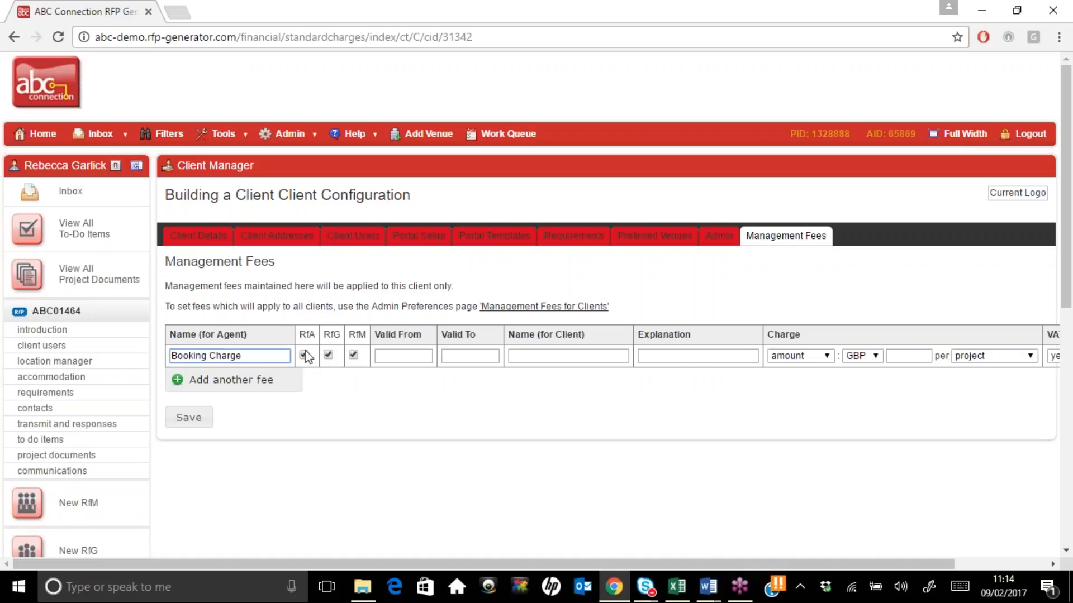
click(375, 355)
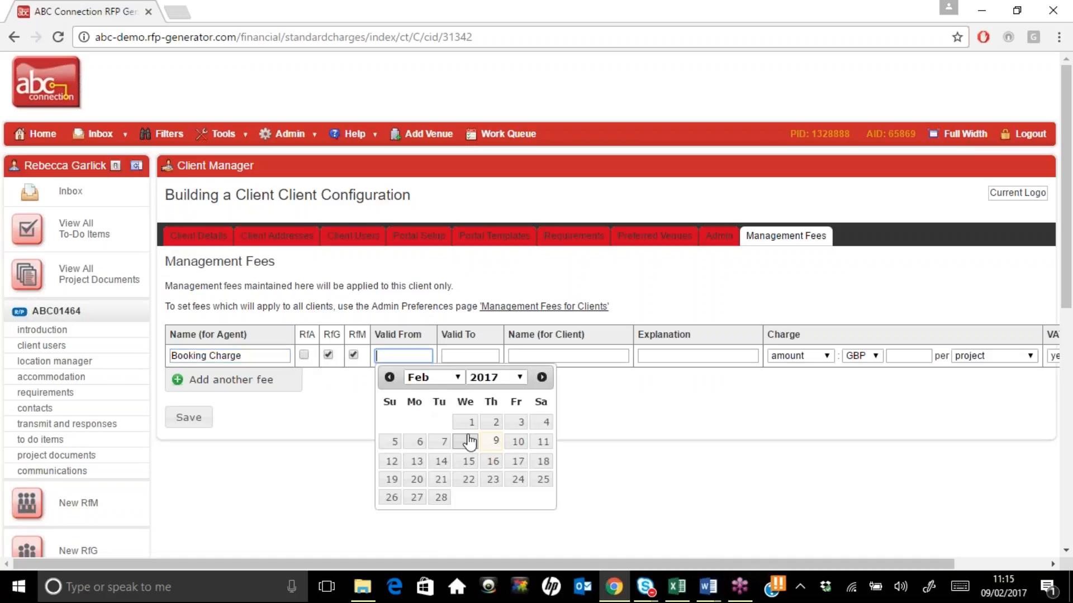
click(469, 422)
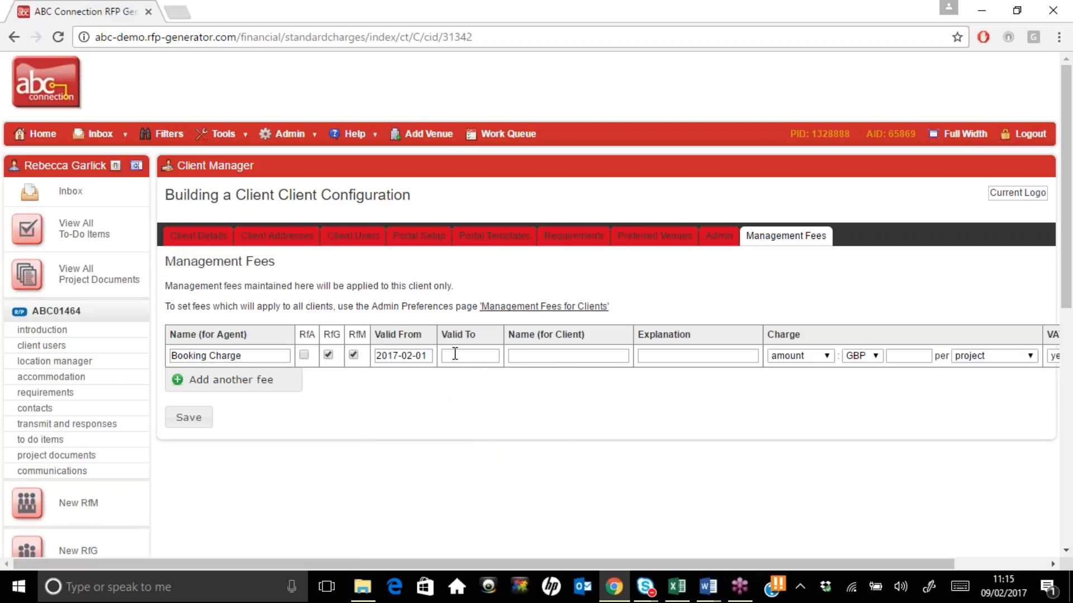
click(557, 355)
text(Agency booking fee)
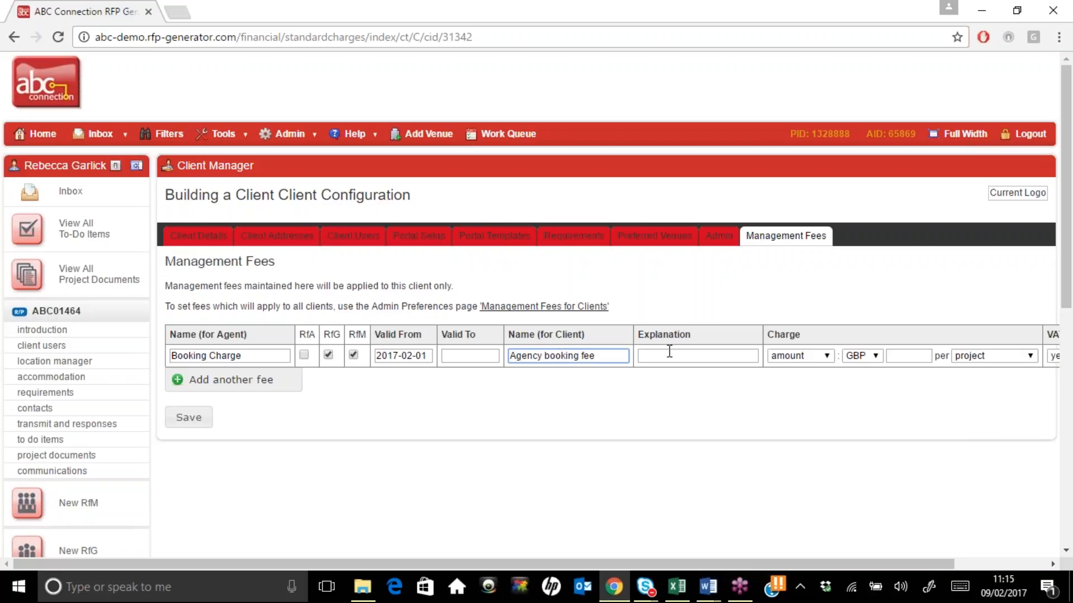
Set the fee to a 2% percentage charge applied per project
click(687, 356)
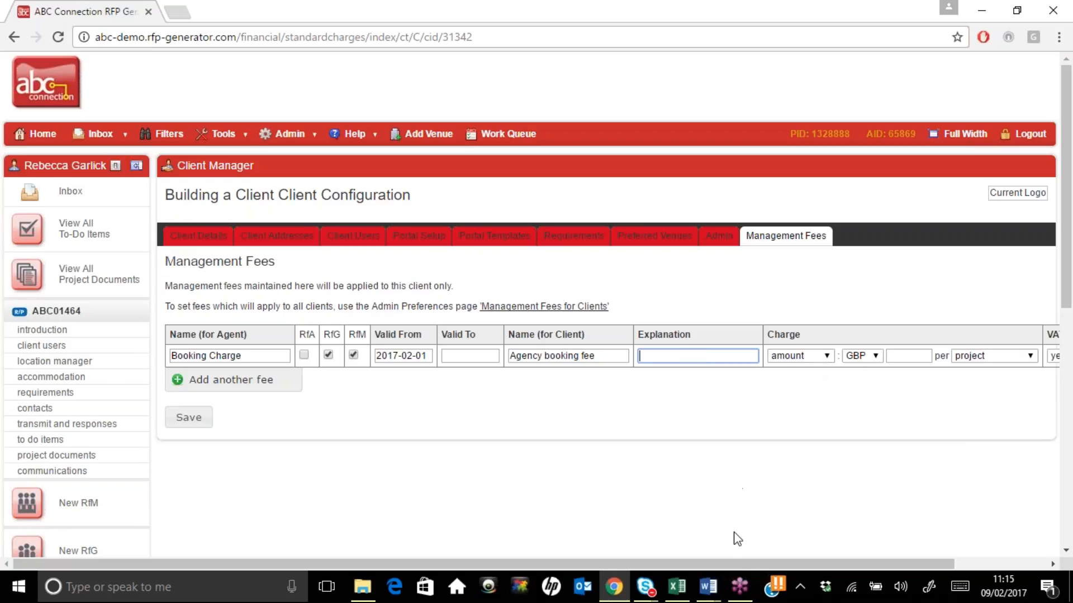
drag(736, 565, 866, 558)
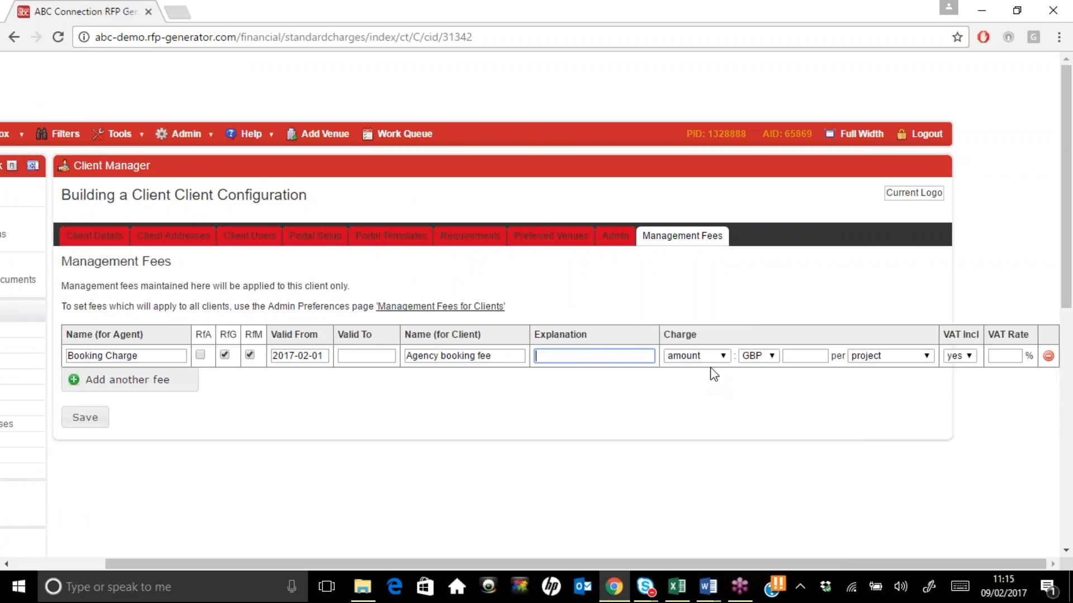
click(793, 355)
text(50)
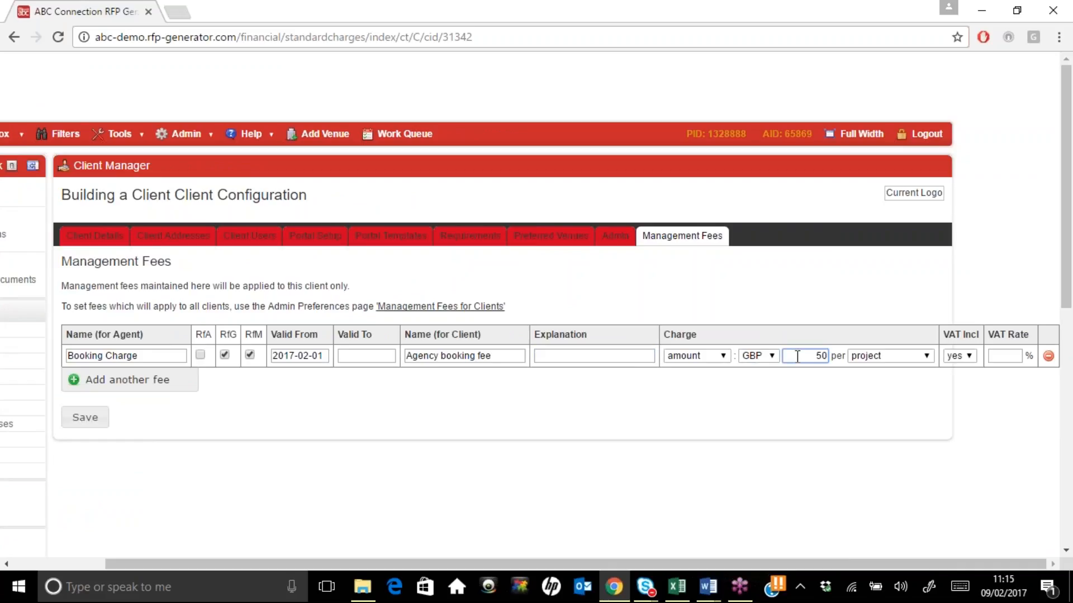
click(878, 362)
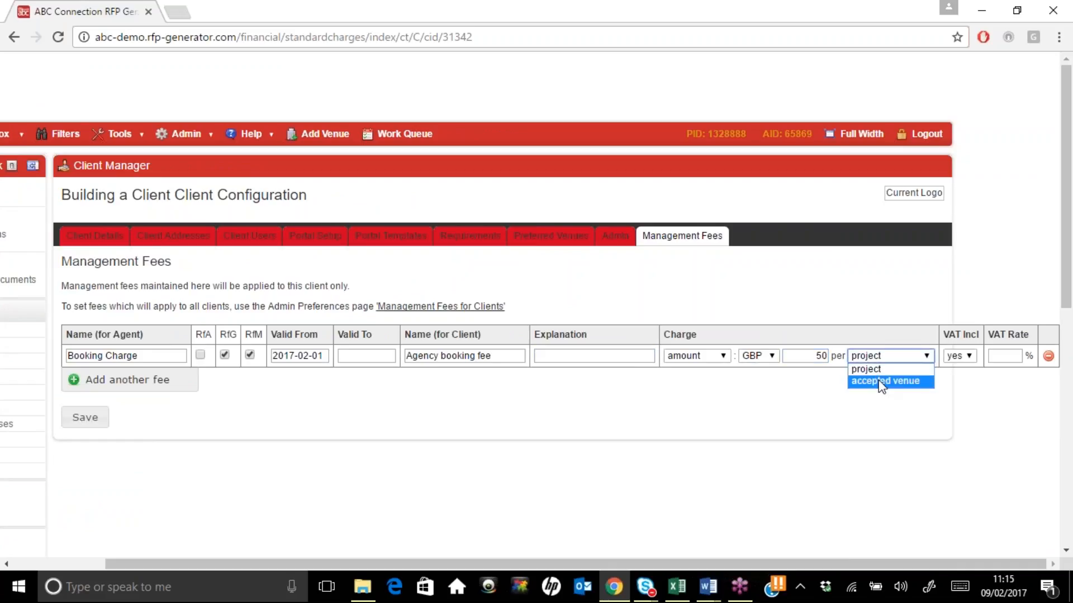
click(723, 356)
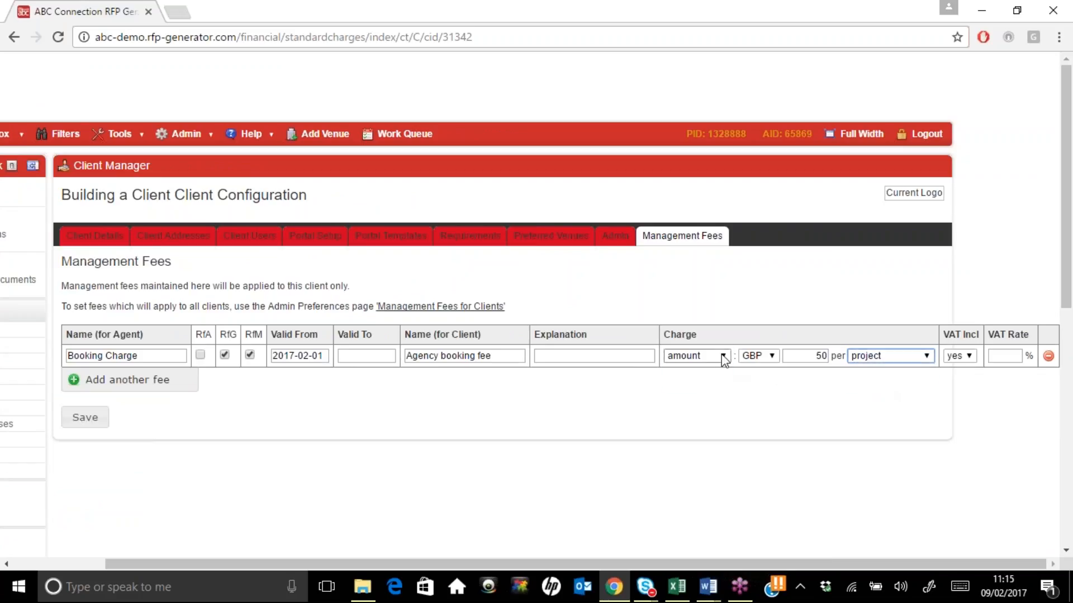
click(723, 356)
click(719, 369)
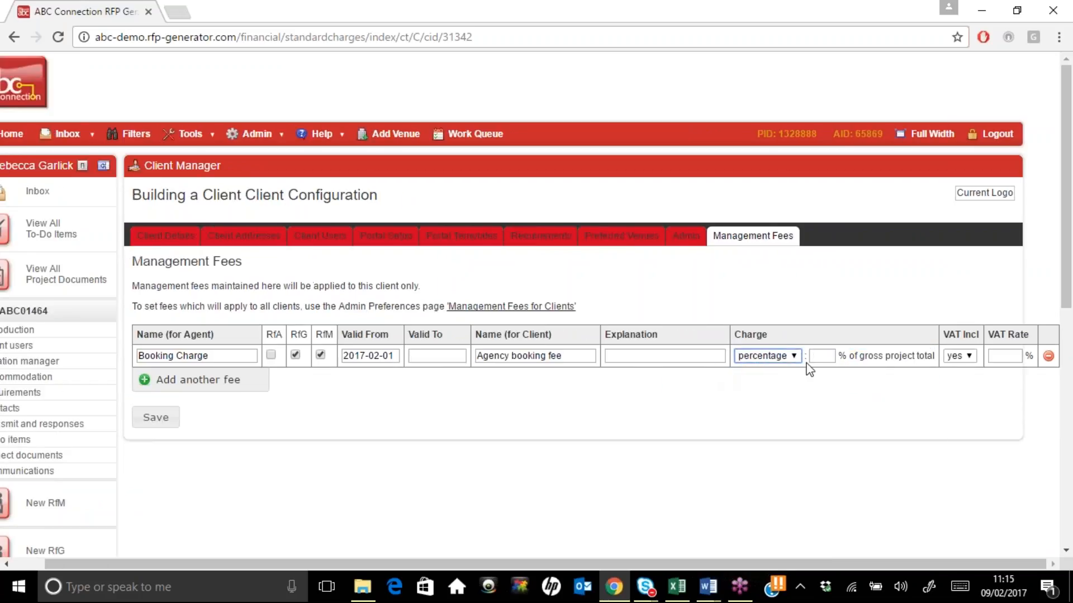
click(829, 357)
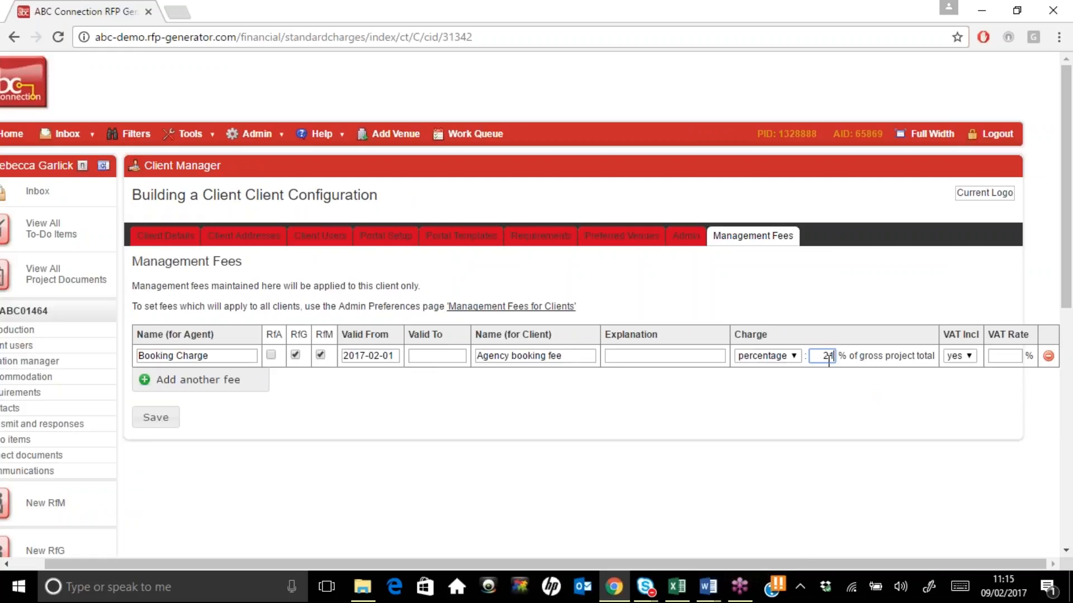
text(2)
click(905, 448)
Mark the fee as excluding VAT at a 20% rate and save it
click(960, 356)
click(962, 383)
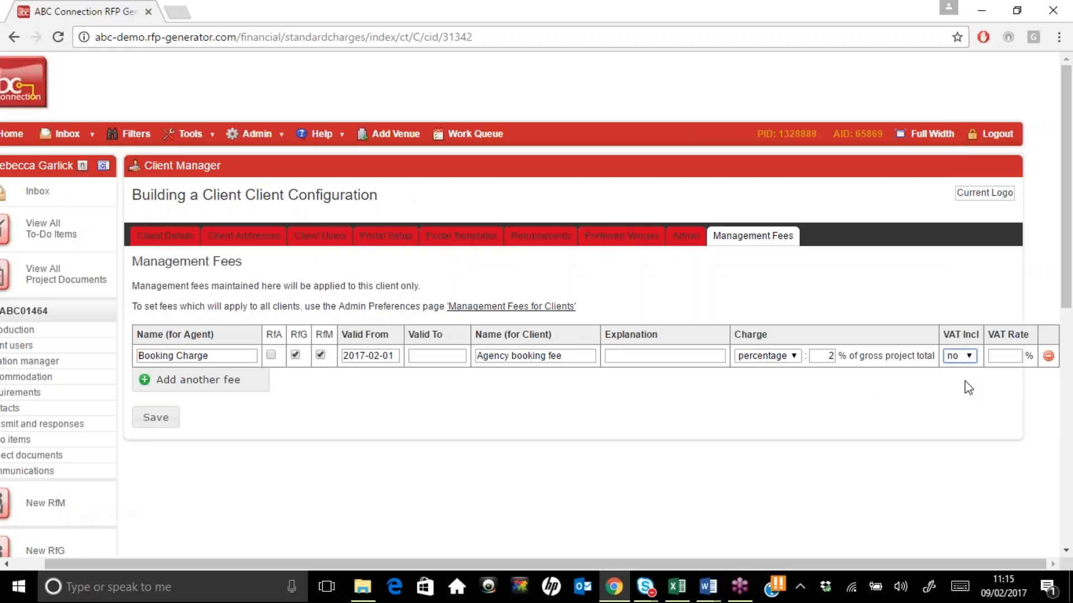
click(1002, 356)
text(20)
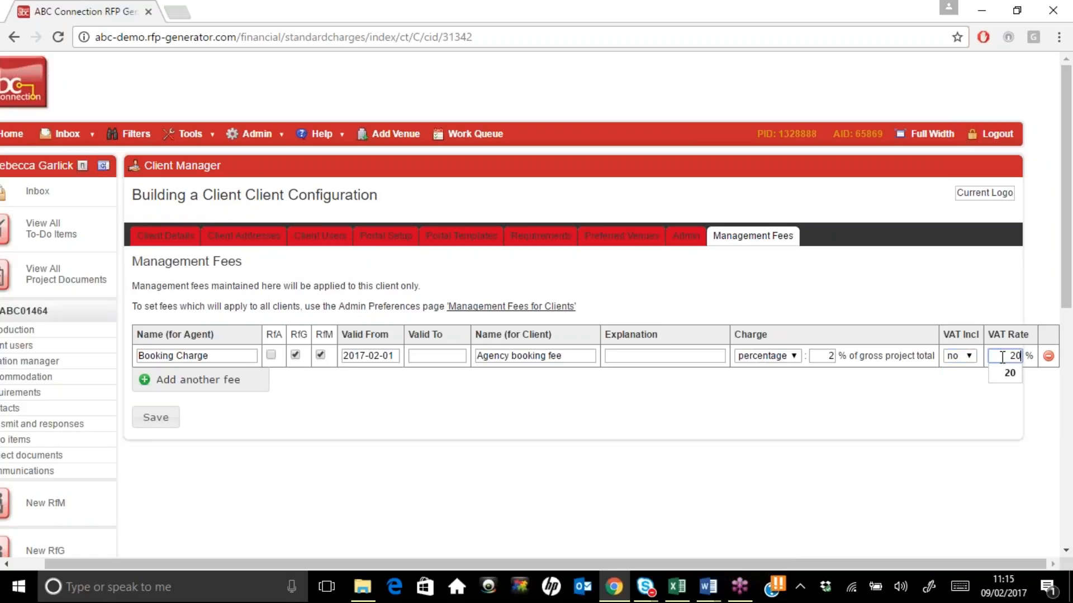
click(152, 420)
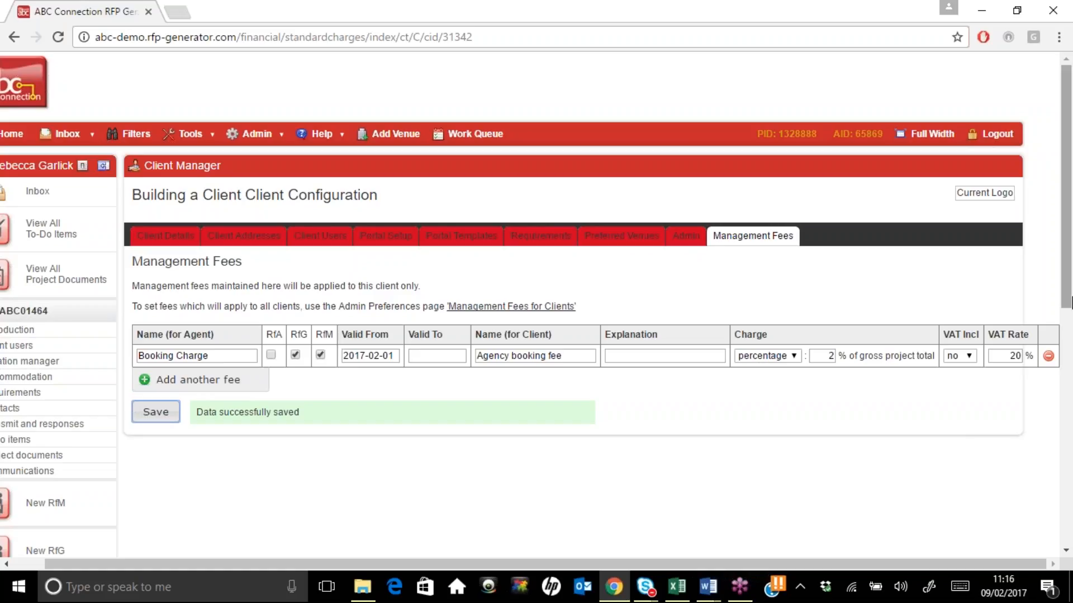
Look over Building a Client's portal templates, then return to the client list
click(470, 240)
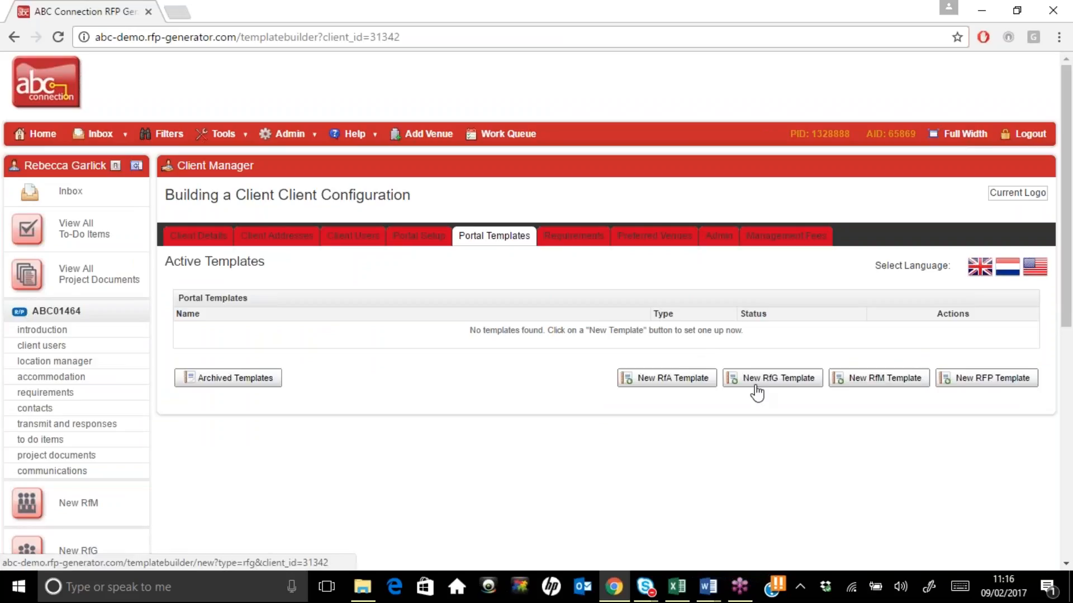
drag(1066, 285, 1065, 412)
click(84, 497)
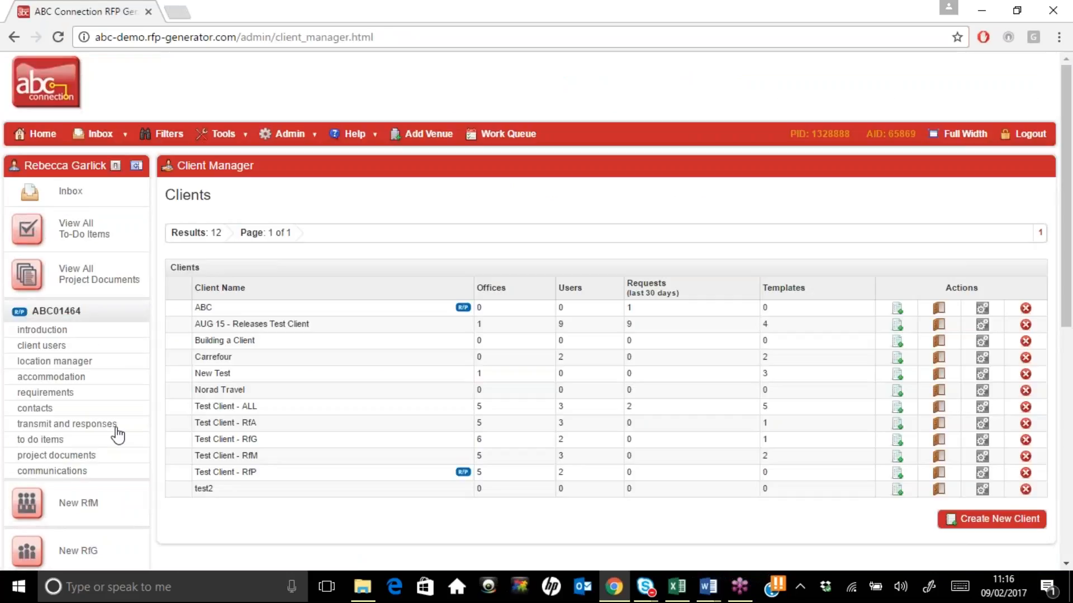
From AUG 15 - Releases Test Client's templates, copy the Meeting and Accommodation Booking Template (flex dates) and edit the copy
click(984, 328)
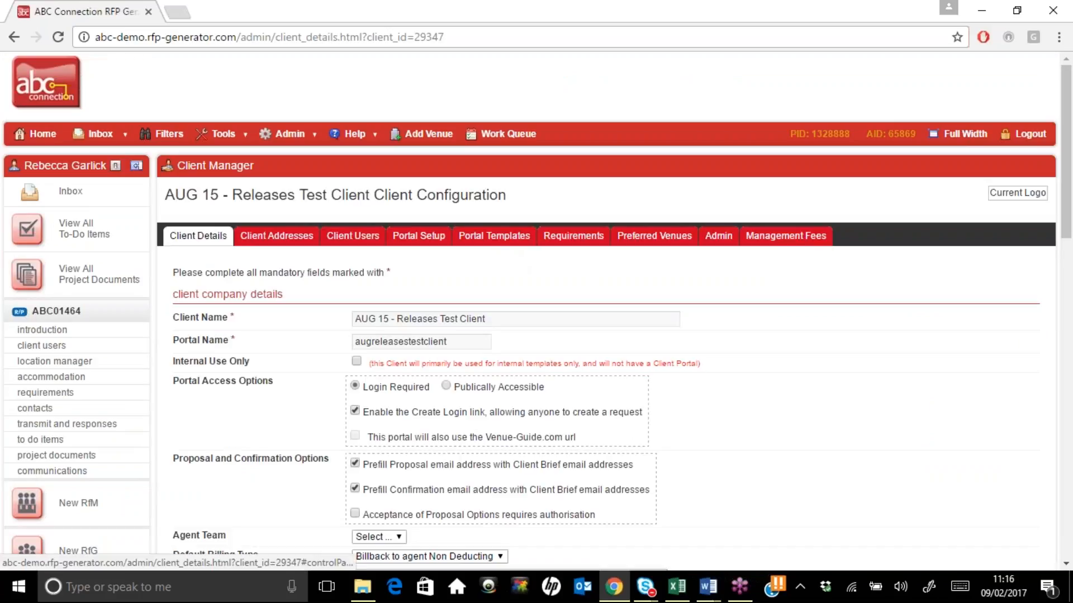
click(494, 236)
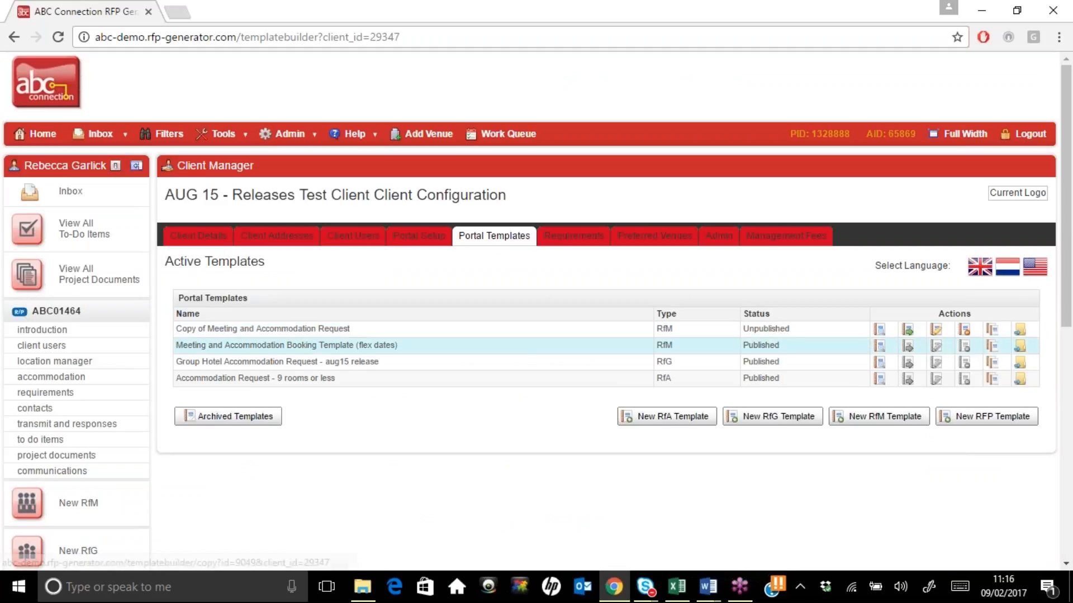
click(993, 346)
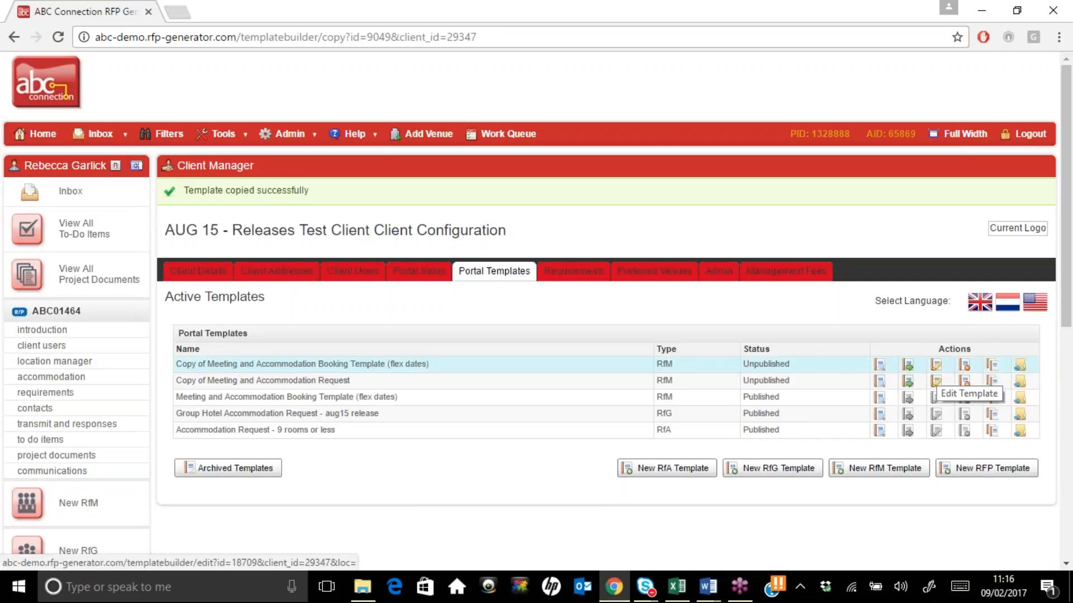
click(936, 382)
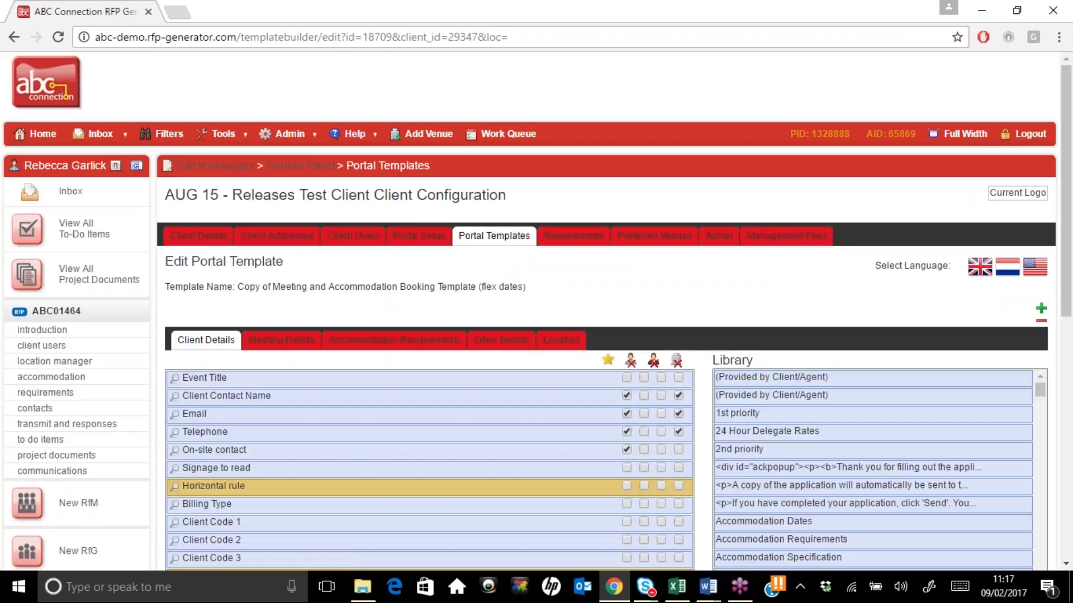
Step through the copy's Meeting Details, Accommodation Requirements, Other Details and Location sections
scroll(290, 380, down, 2)
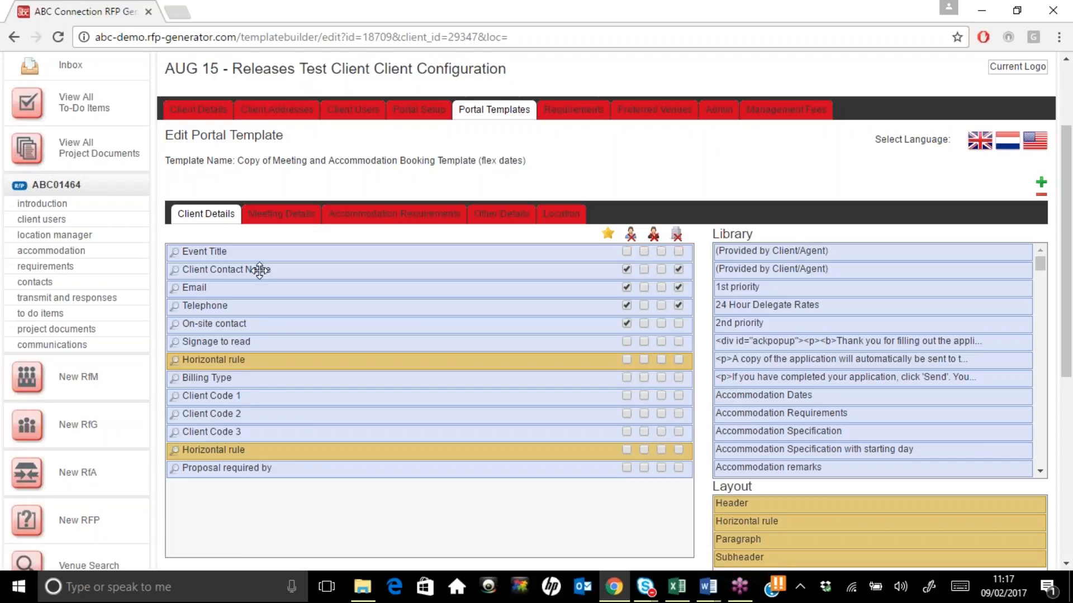
click(281, 214)
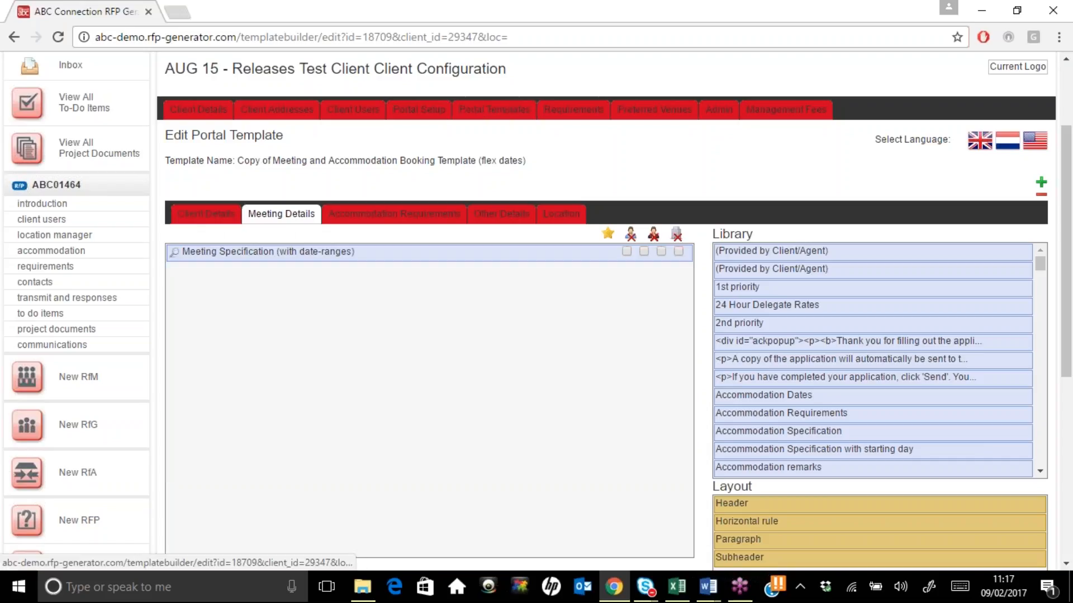
click(378, 226)
click(515, 222)
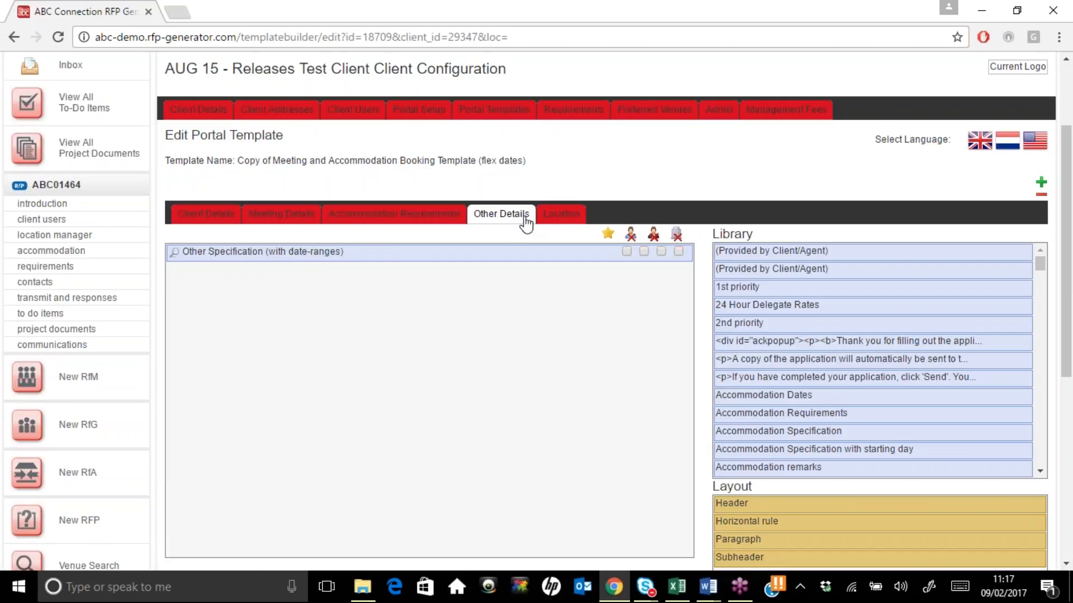
click(553, 221)
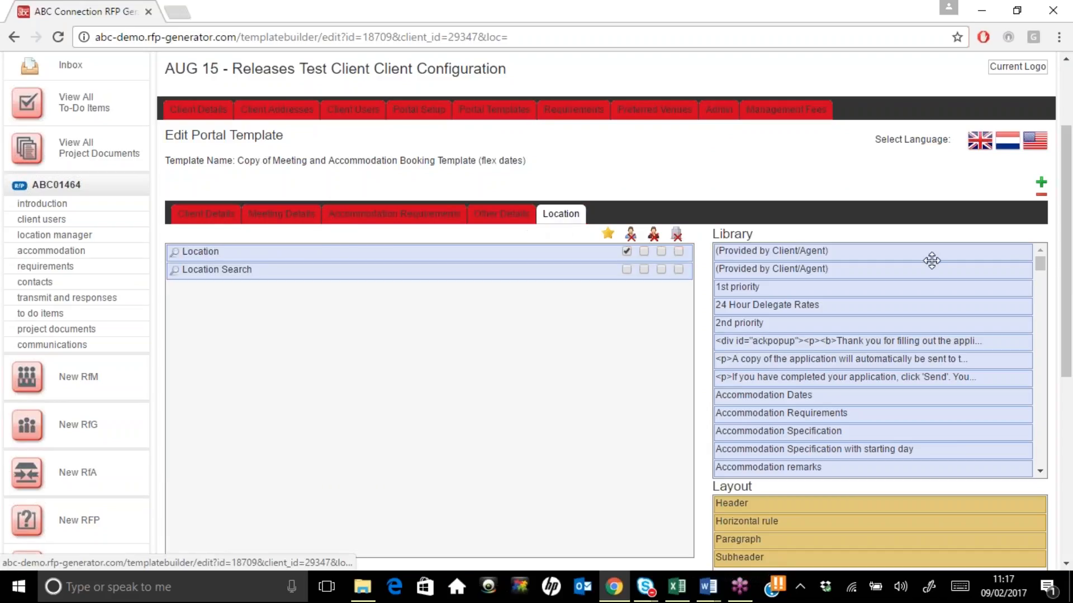
Add the Client City field to the Location section and scroll down to Save Template As
drag(1040, 264, 1039, 297)
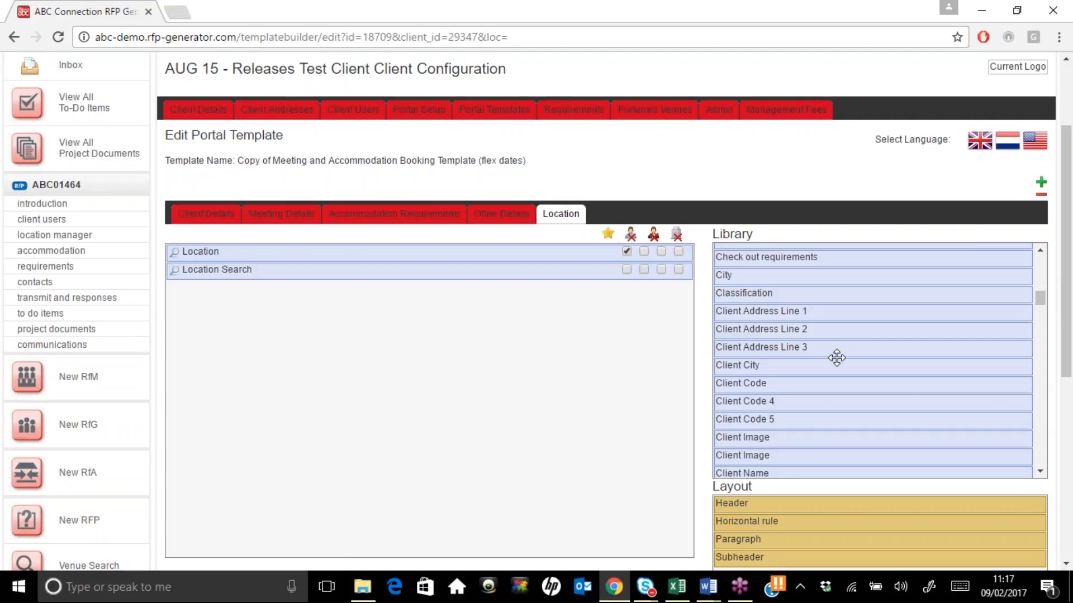
drag(837, 358, 912, 419)
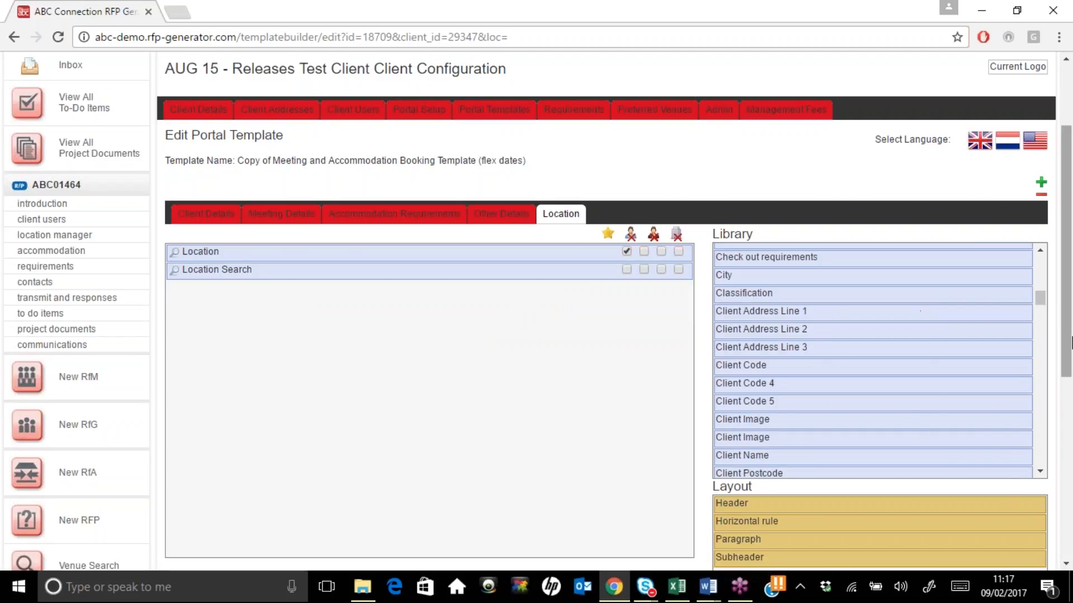
drag(1071, 341, 1071, 383)
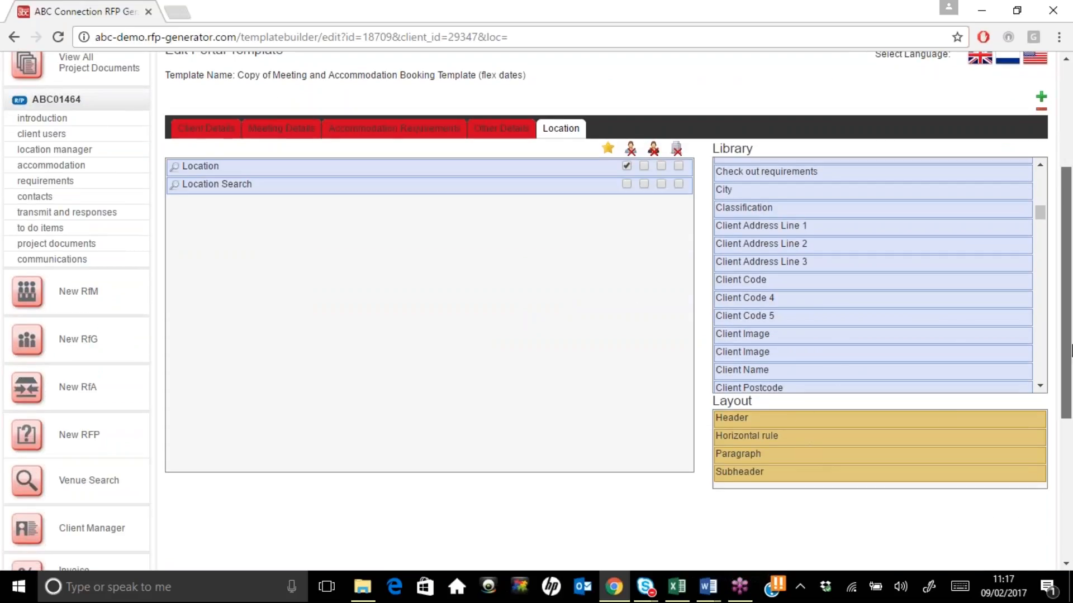
drag(1071, 351, 1071, 488)
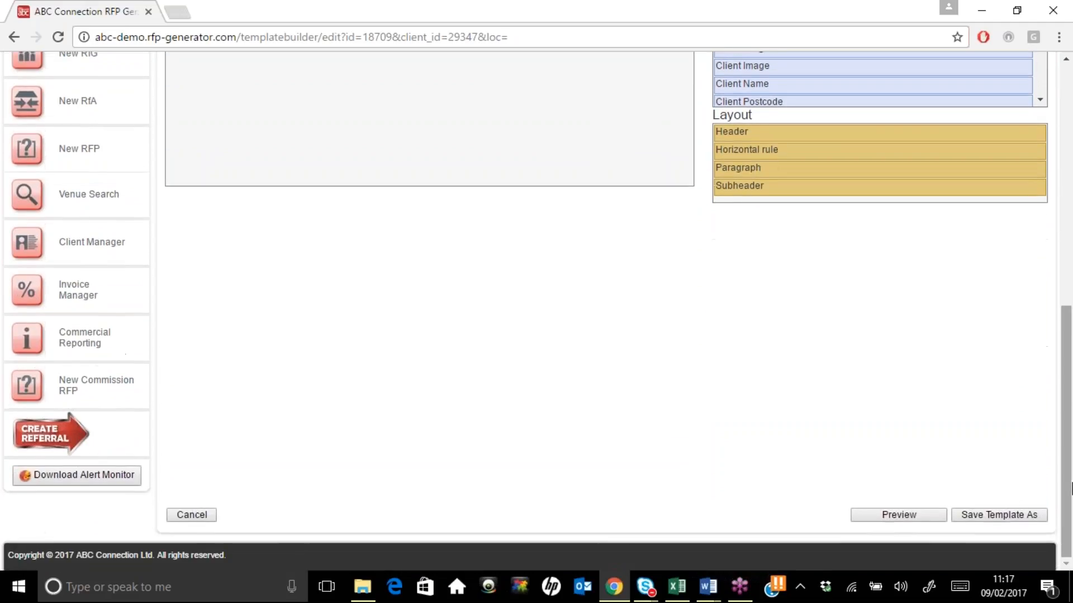
Name the copy 'Meeting and Accommodation Booking Template (flex dates)', dropping the 'Copy of' prefix
click(1004, 515)
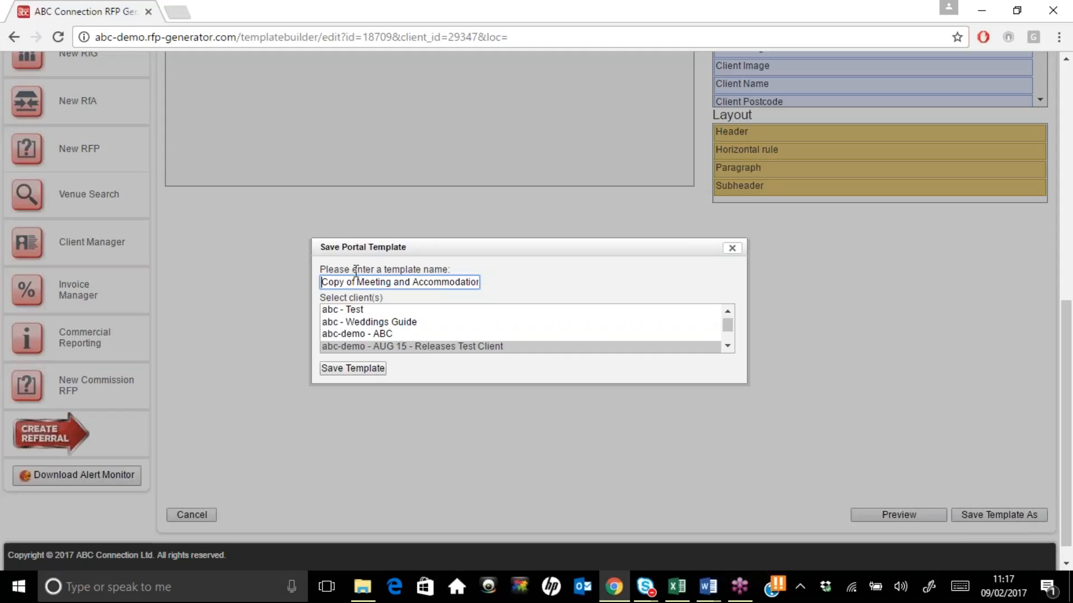
drag(355, 282, 319, 281)
key(BackSpace)
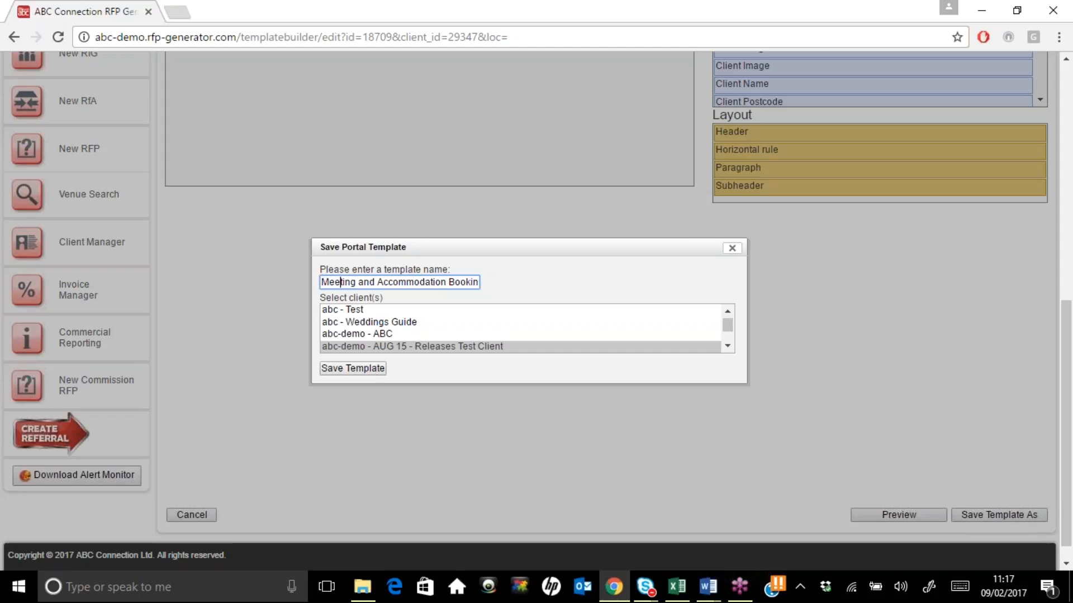
key(End)
text(Template (flex dates))
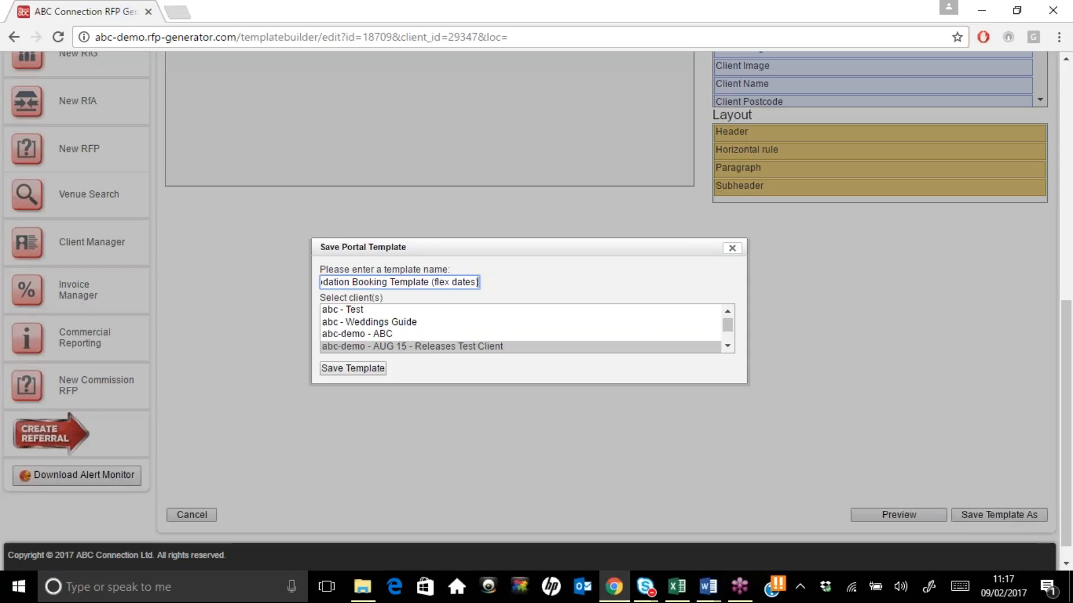
Assign the template to Building a Client and Carrefour and save it
click(729, 347)
click(445, 329)
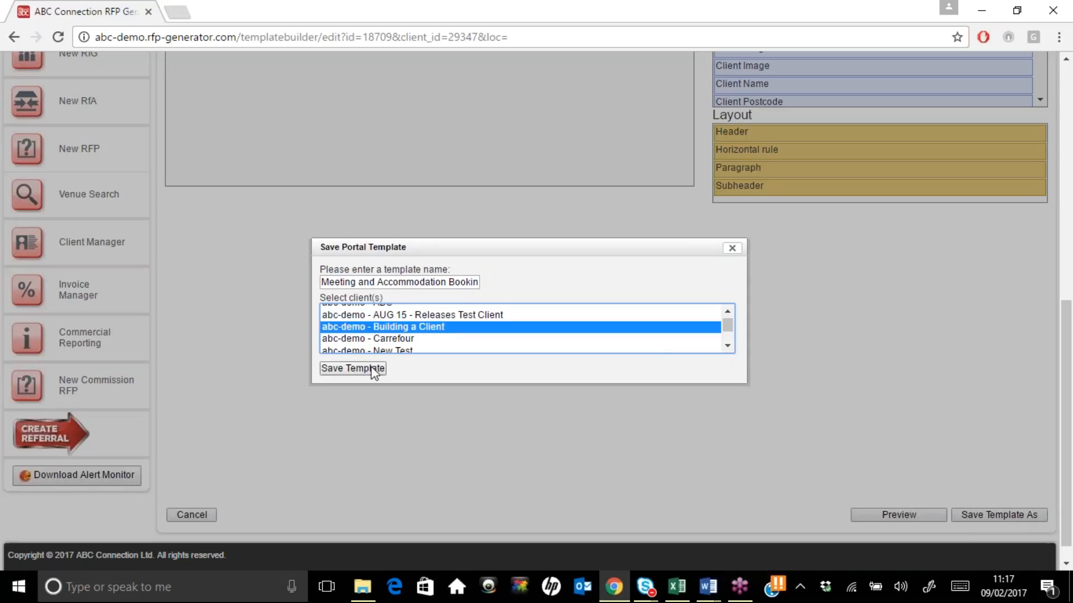
ctrl+click(373, 338)
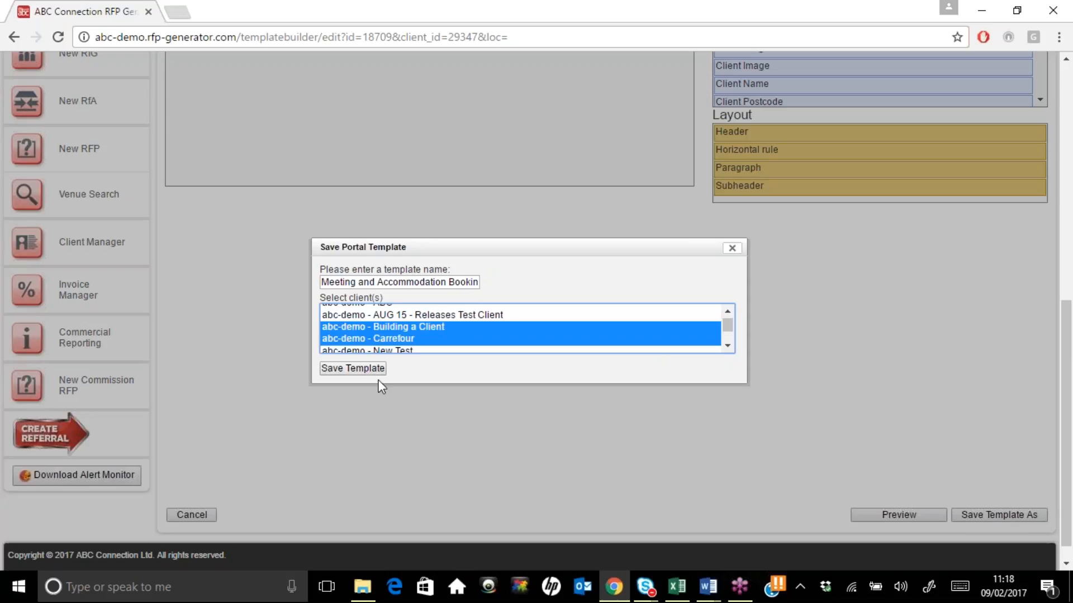
click(370, 365)
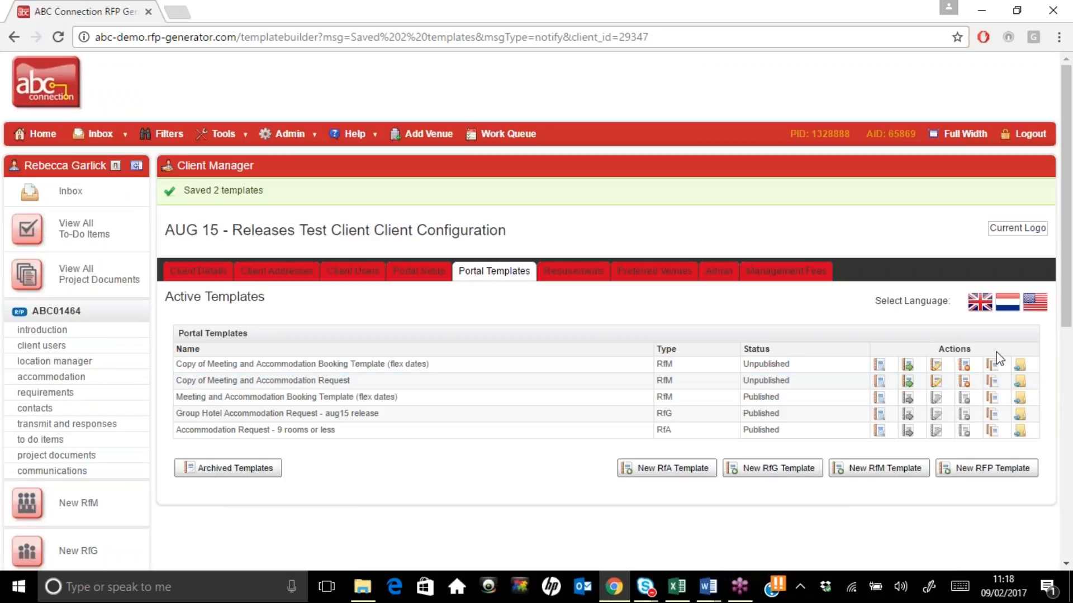
Delete the leftover copied template, then open Building a Client's Portal Templates via Client Manager
click(963, 365)
click(601, 127)
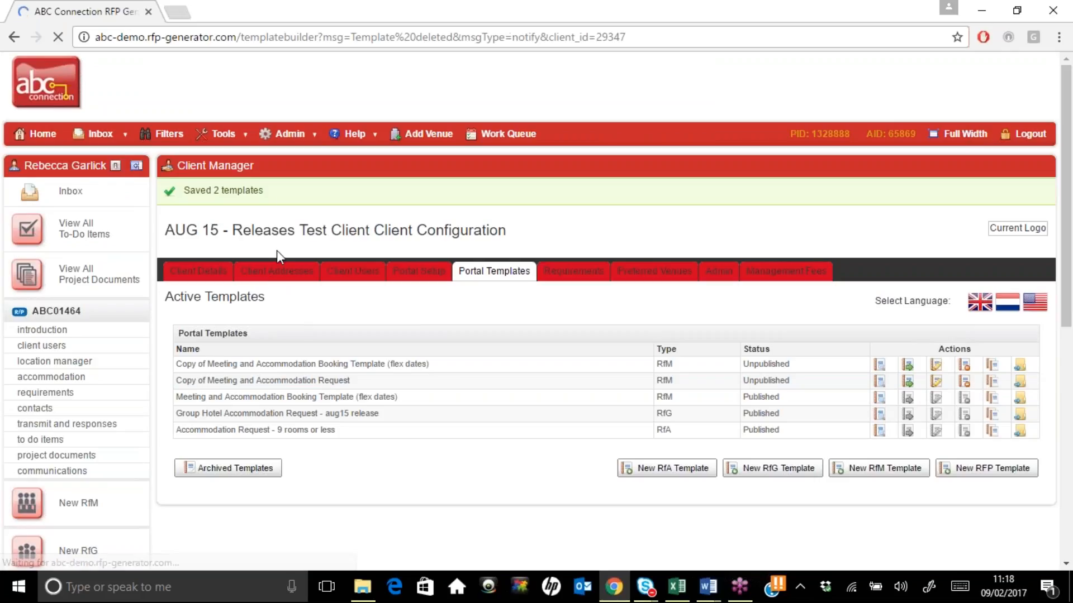
click(290, 133)
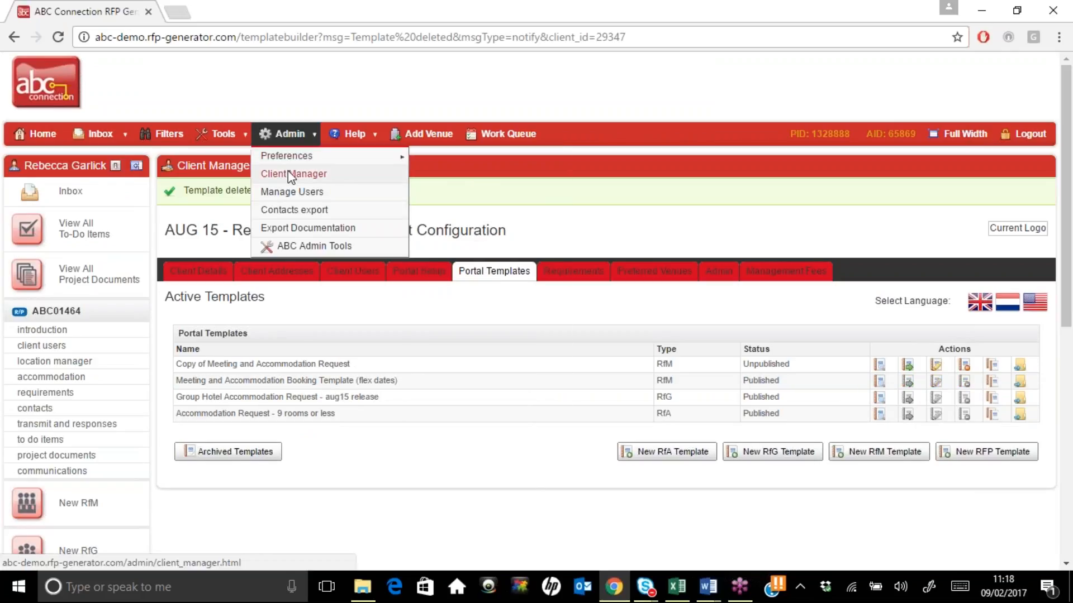
click(287, 173)
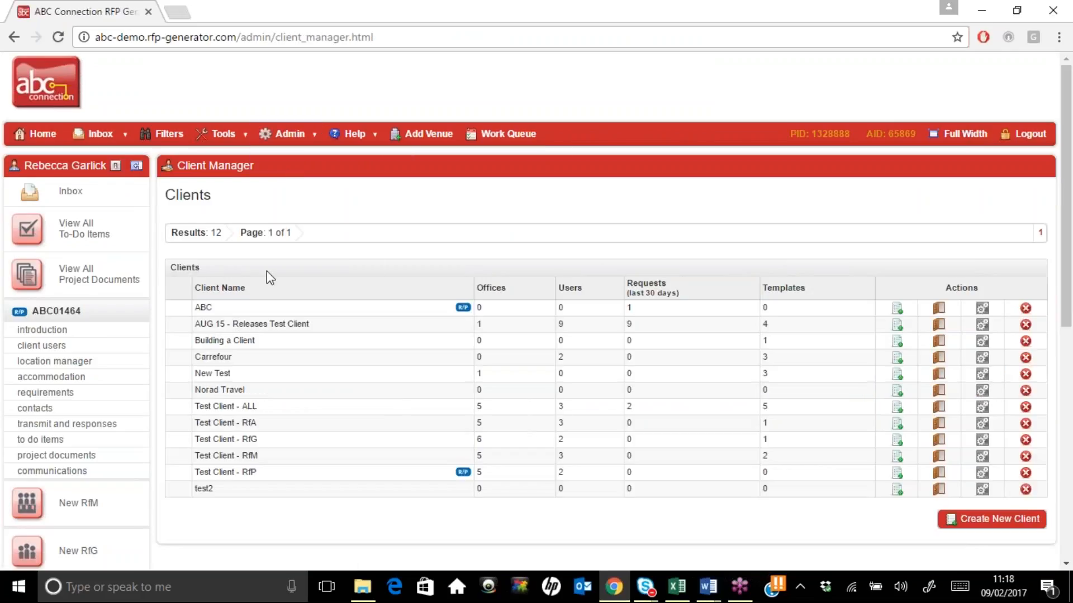
click(985, 340)
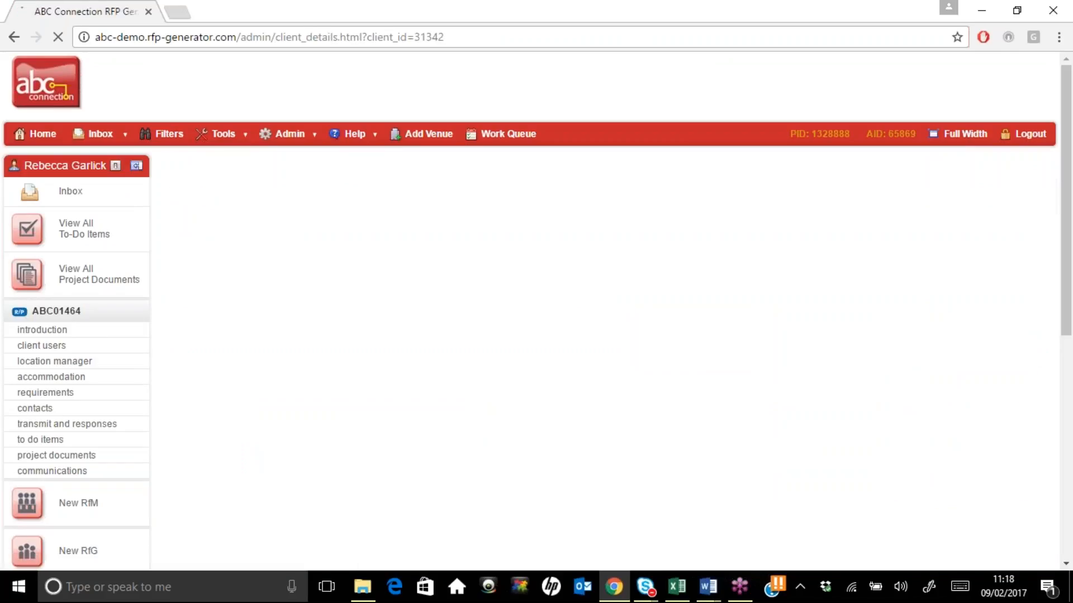
click(508, 239)
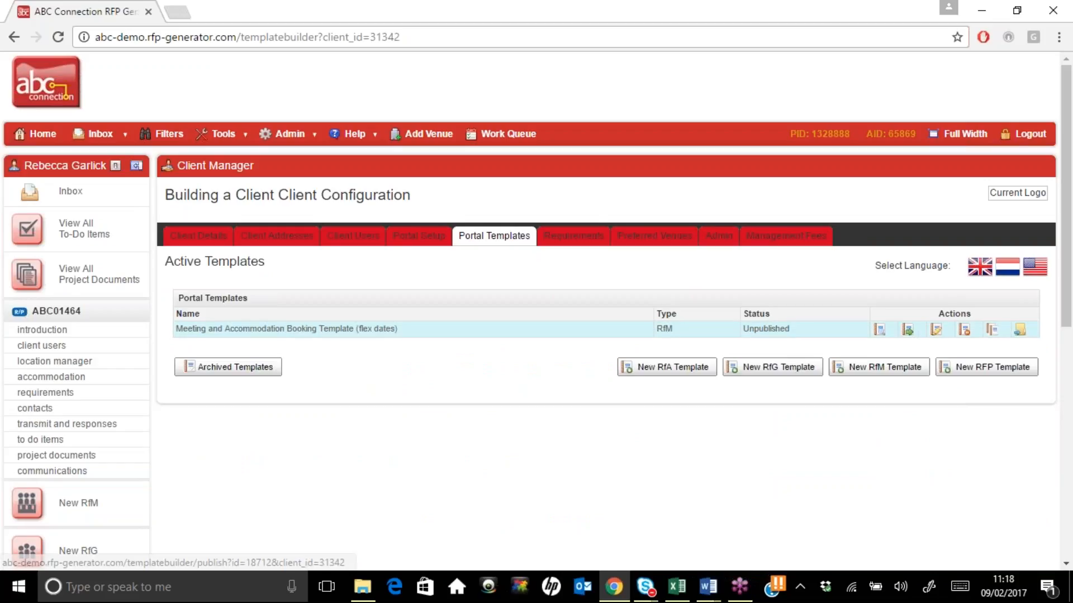
Publish Building a Client's Meeting and Accommodation Booking Template (flex dates) and confirm
click(908, 330)
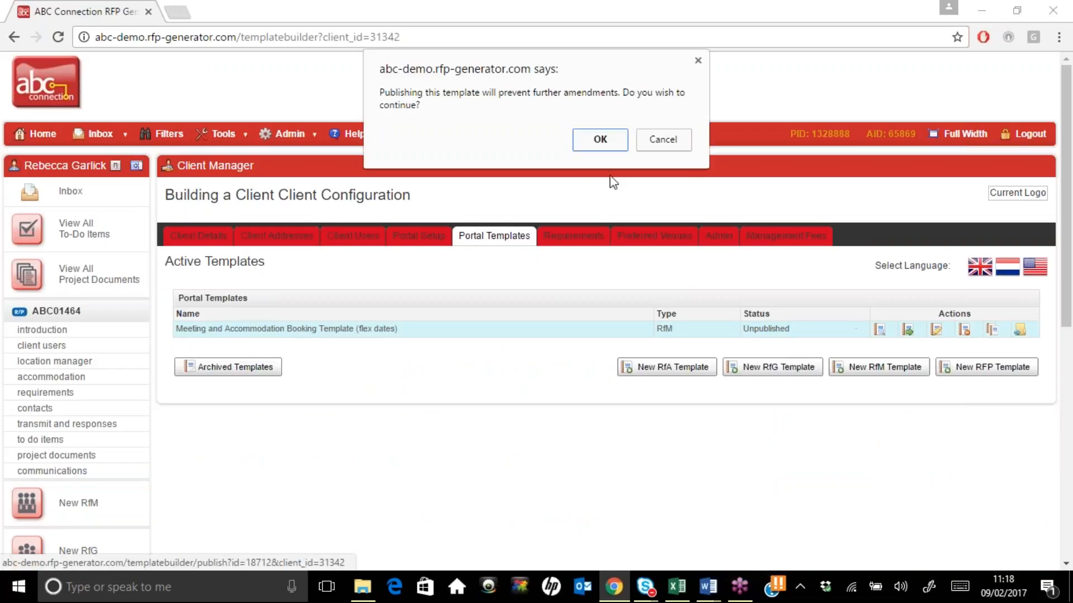
click(597, 140)
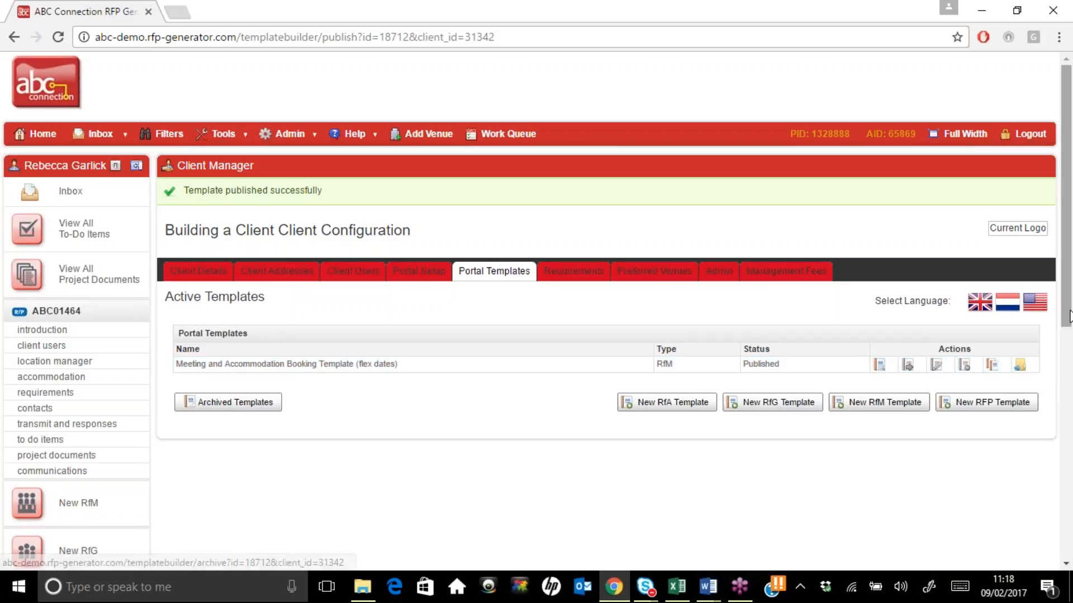
scroll(259, 554, down, 4)
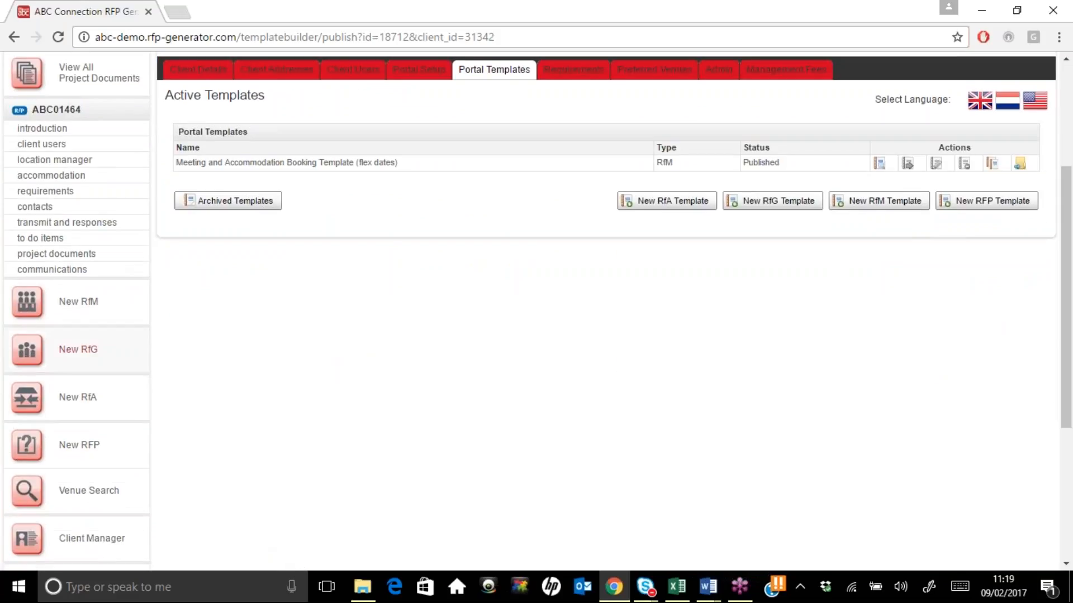
Start a New RfM and check Building a Client's flex-dates template appears as Published
click(78, 301)
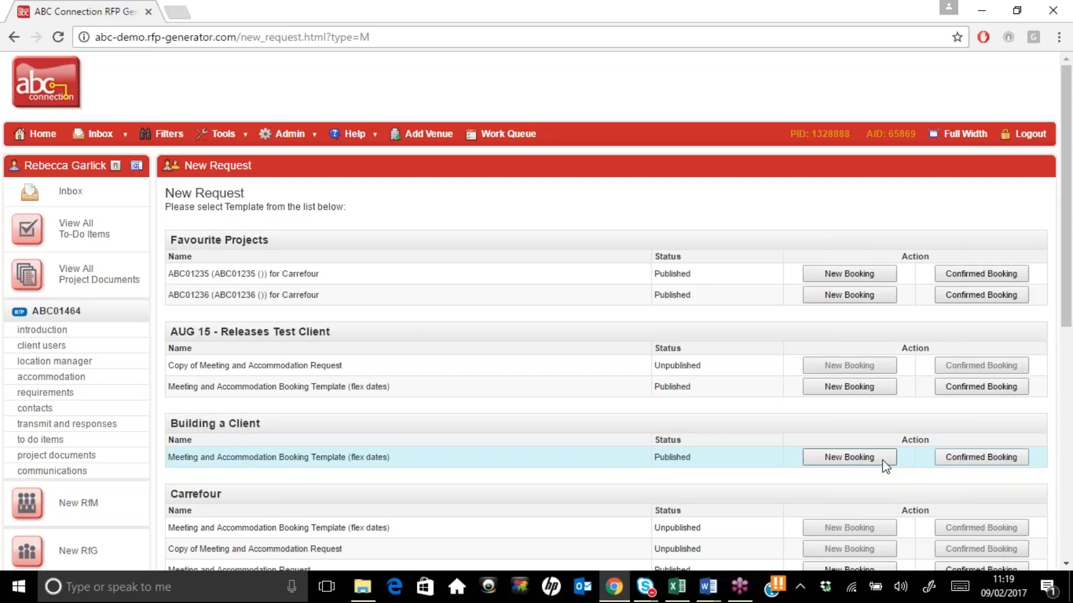
mouse_move(342, 143)
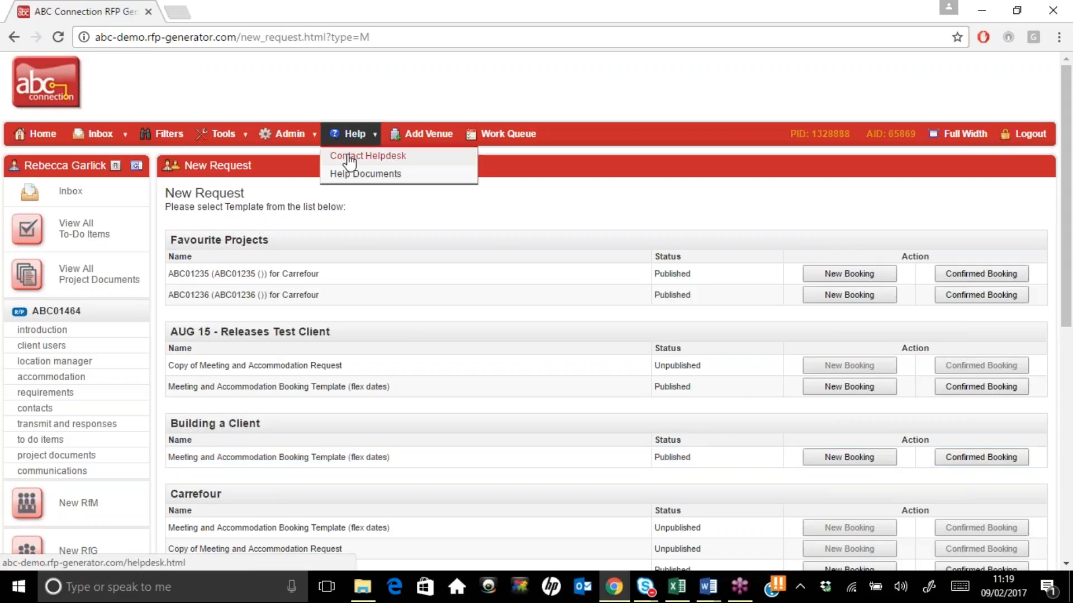